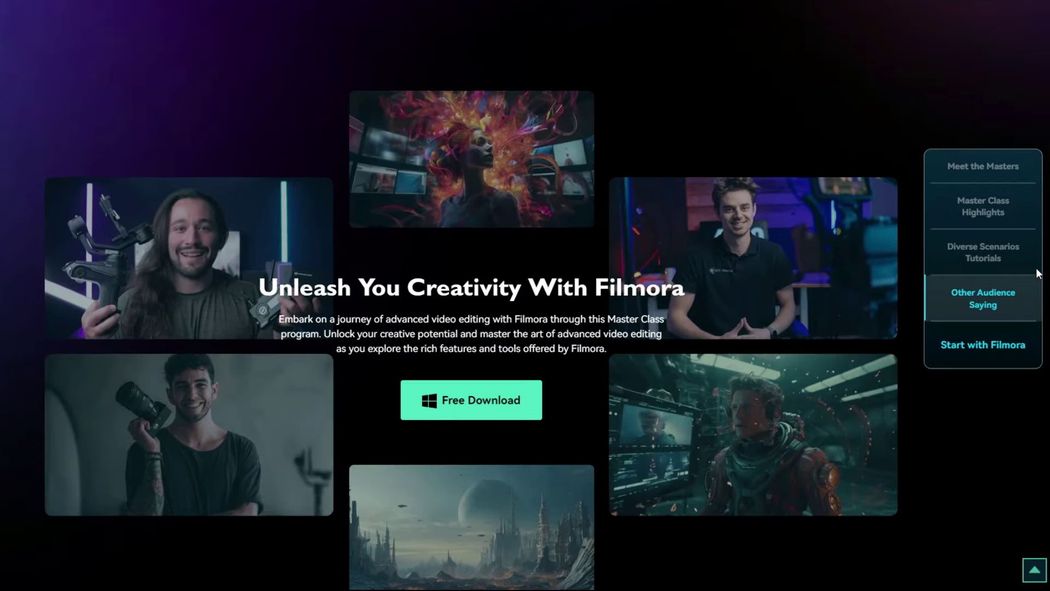
Play through the timeline clips, stopping and resuming from a later point
scroll(1038, 274, down, 10)
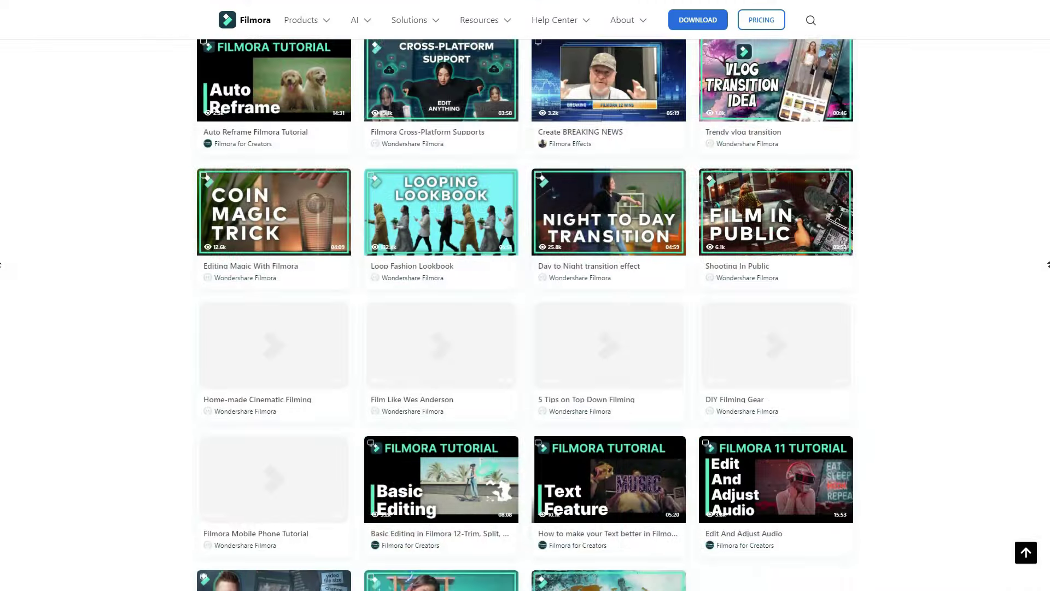
scroll(327, 297, up, 15)
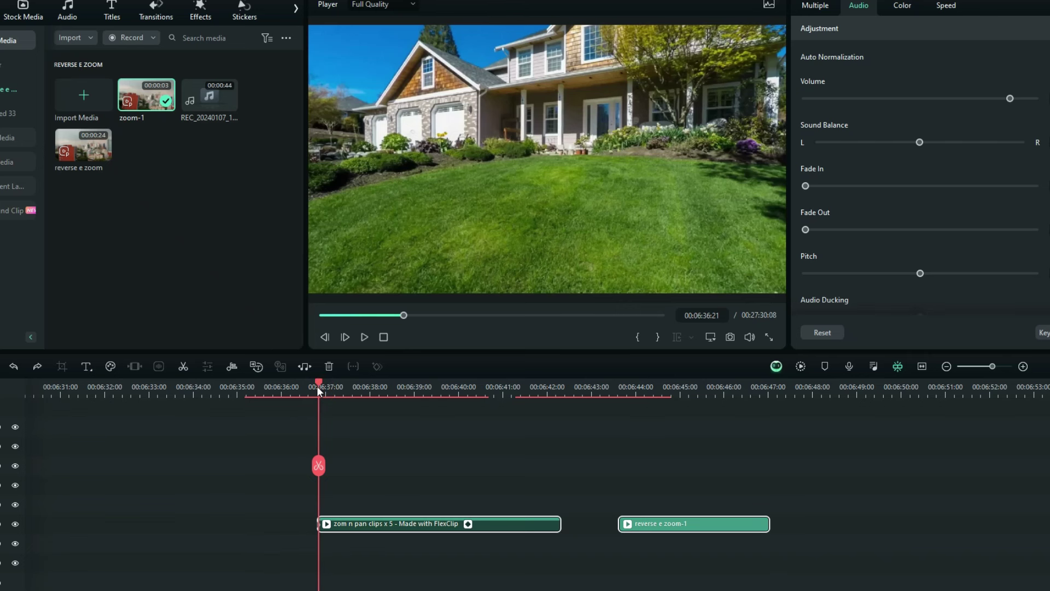
key(space)
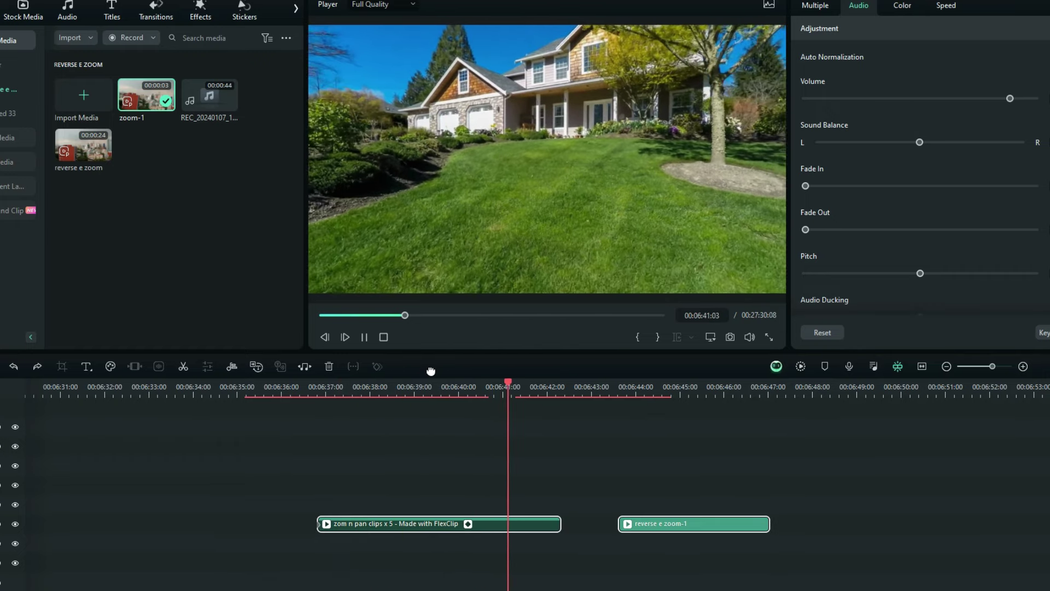
key(space)
click(623, 393)
key(space)
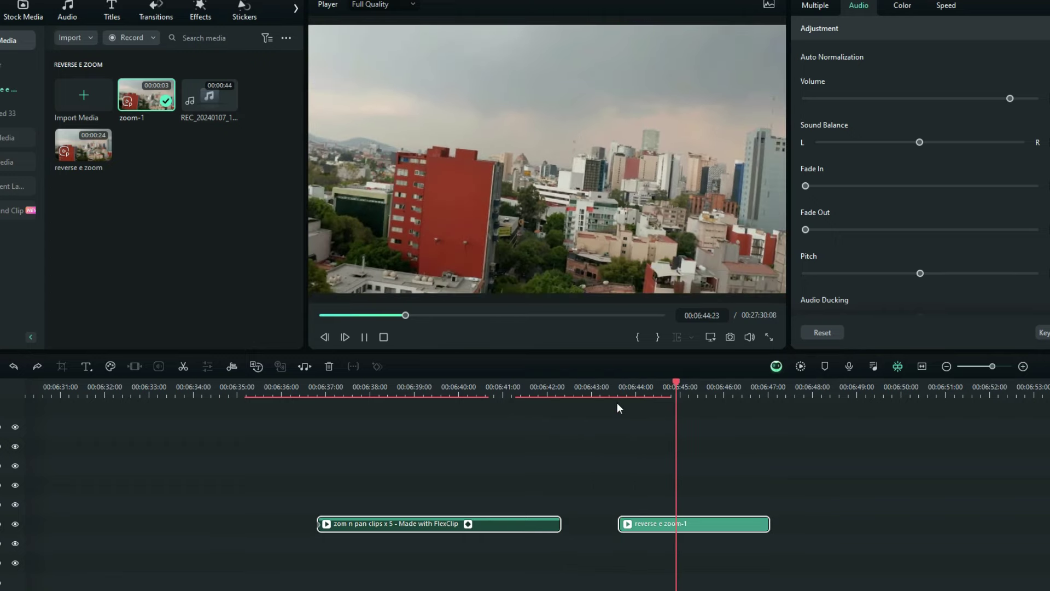
key(space)
key(space)
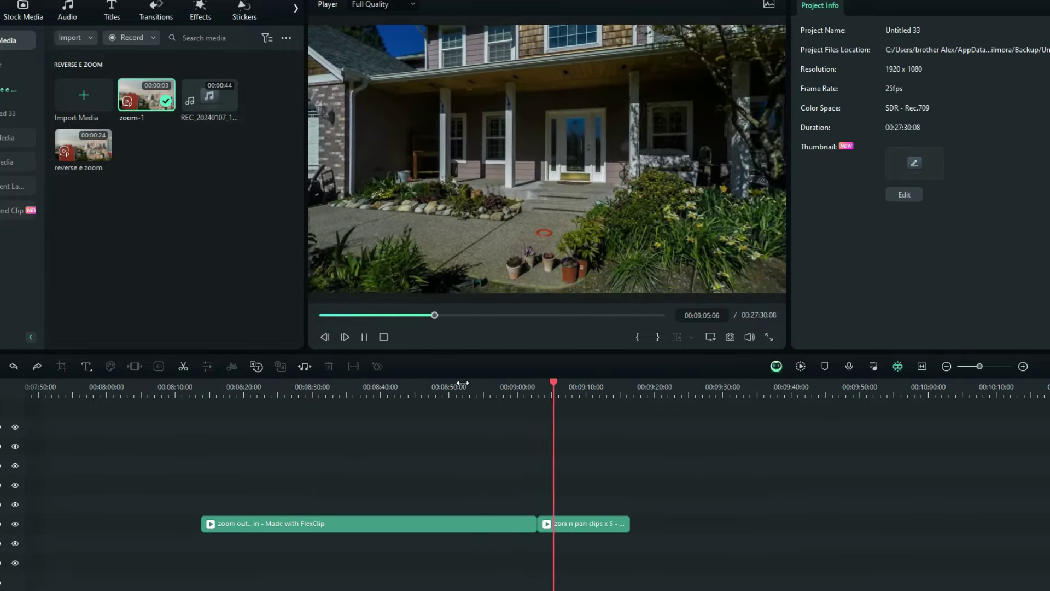
click(307, 386)
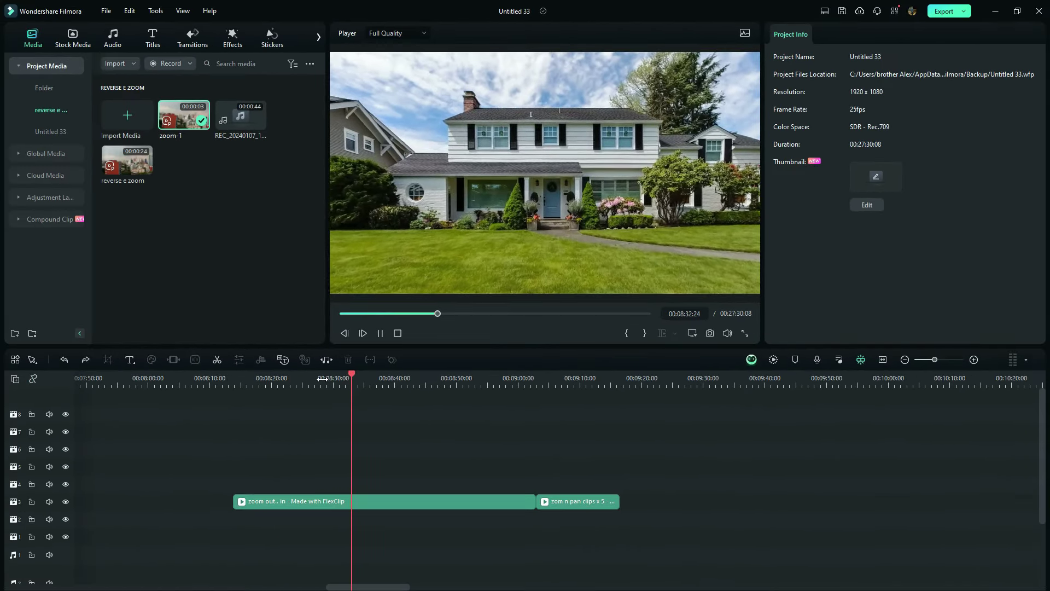
Show the first clip's Speed settings (uniform 1.00, Reverse Speed off) and zoom the timeline out
click(383, 501)
click(903, 34)
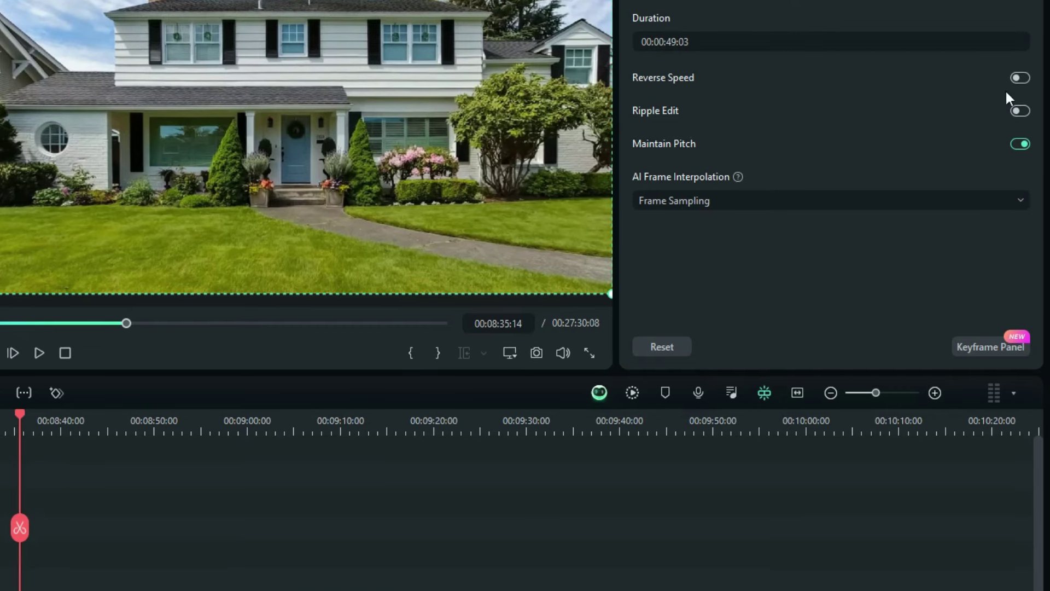
click(1030, 152)
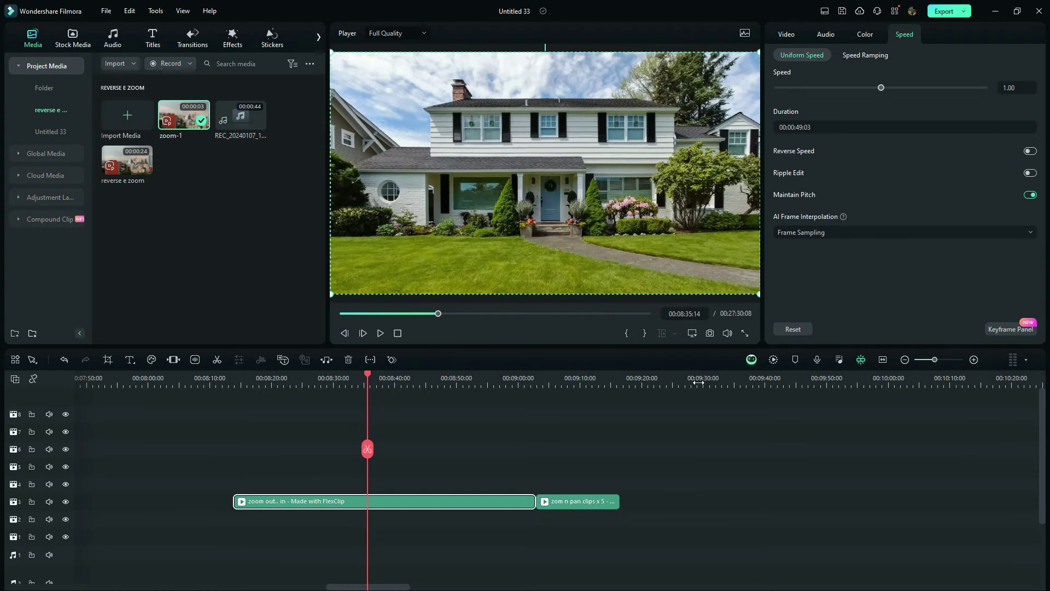
drag(698, 383, 906, 464)
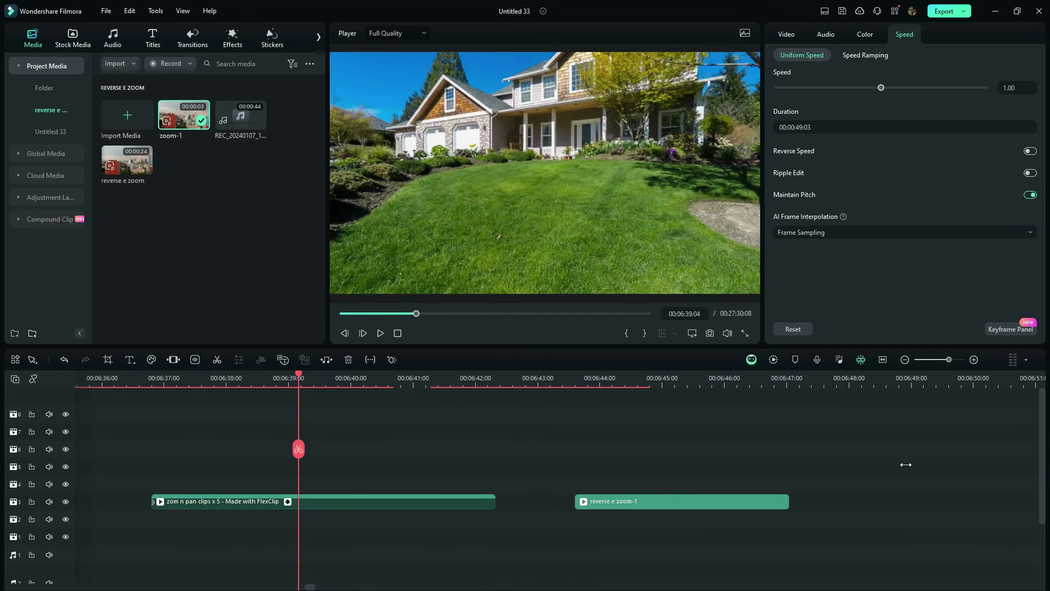
At the end of the first clip, set its Scale to 148%
click(280, 501)
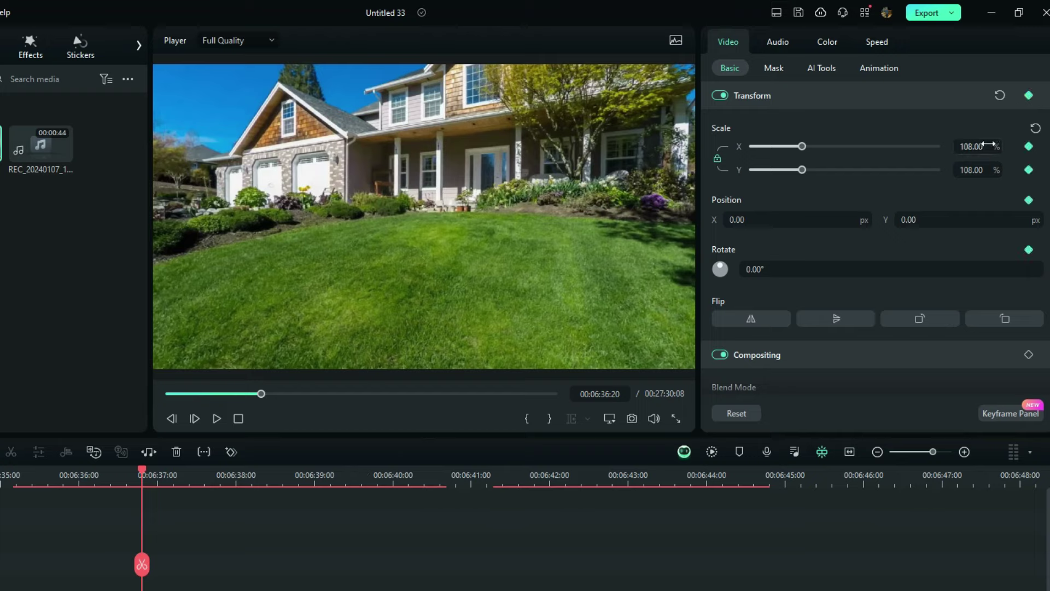
text(1)
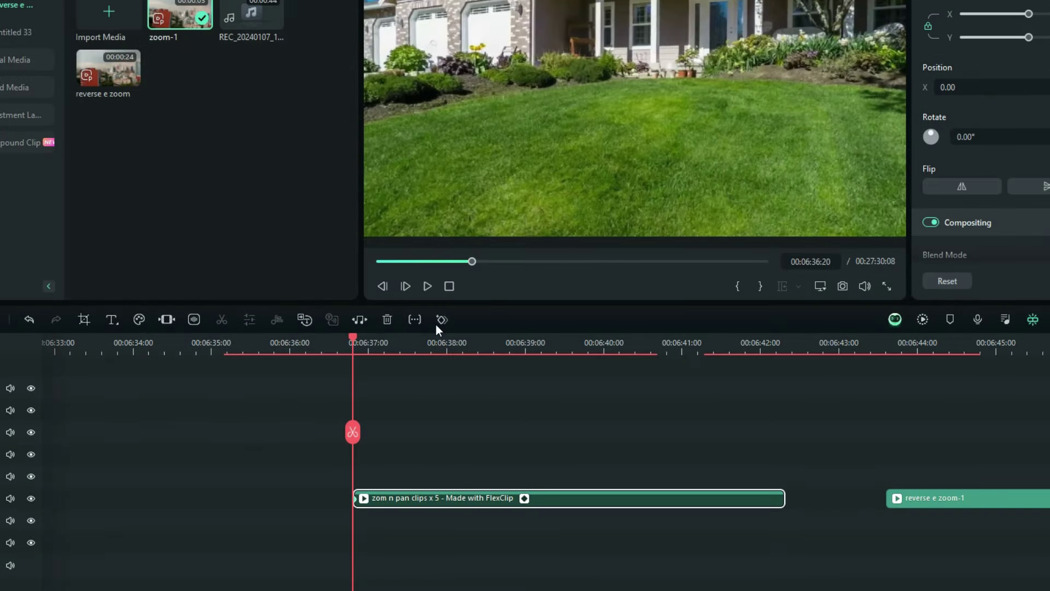
drag(356, 337, 774, 438)
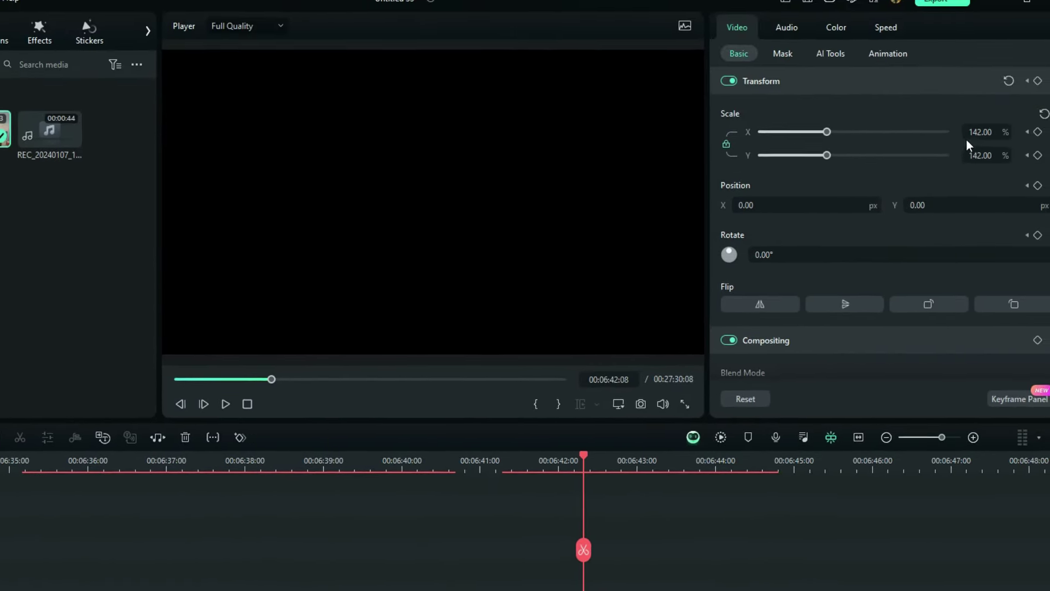
click(982, 132)
text(148)
drag(1046, 125, 1046, 152)
Set the clip's Rotate to 15° and Opacity to 50 at the same point
click(767, 168)
text(15)
click(778, 186)
drag(1047, 134, 1046, 183)
drag(974, 187, 892, 186)
text(50)
click(923, 163)
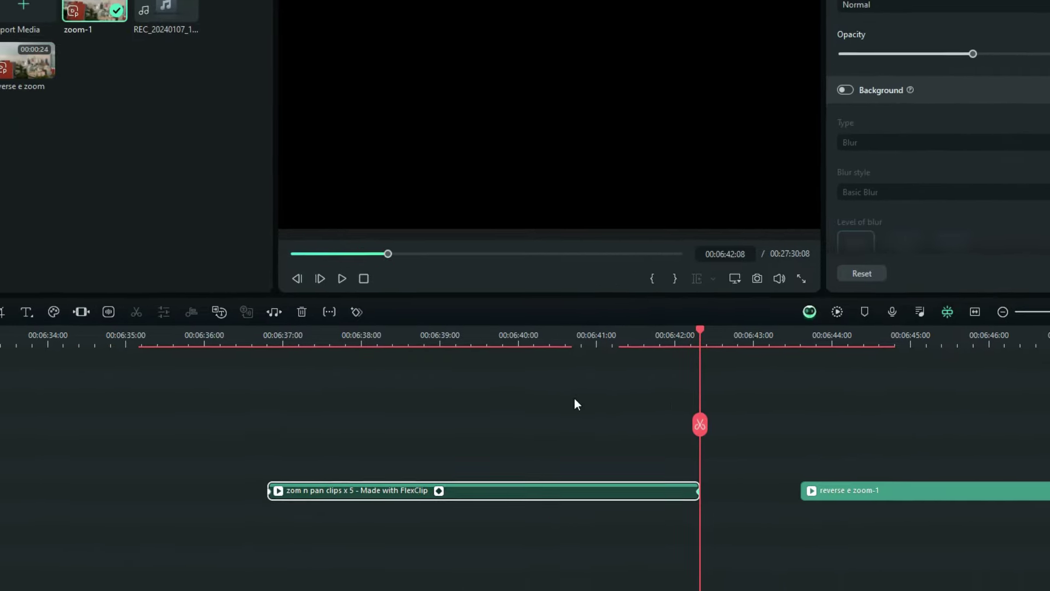
key(Left)
key(Left)
key(Left)
key(Left)
key(Left)
key(Left)
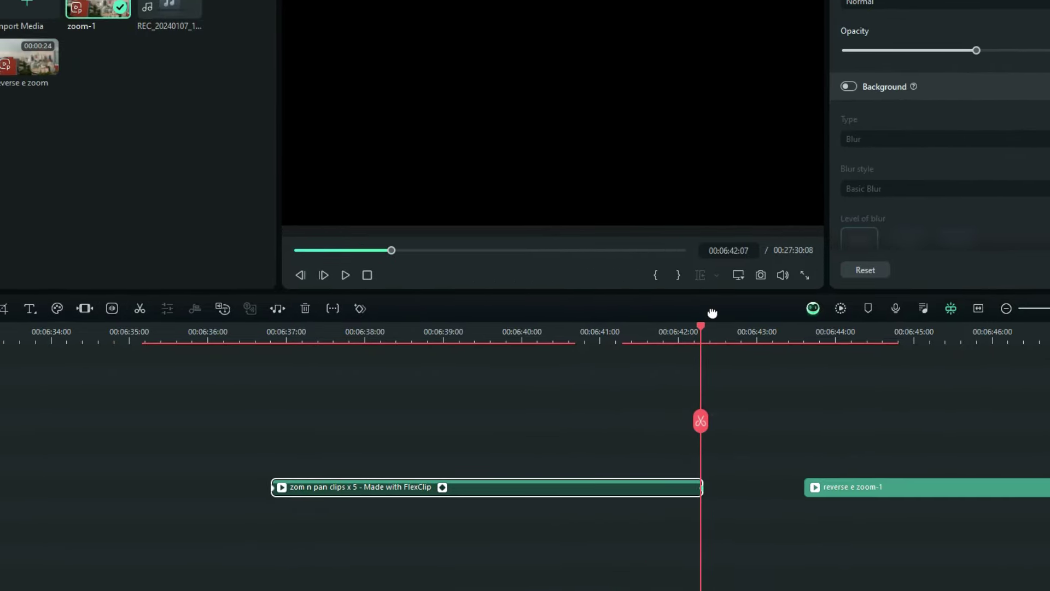
key(Left)
key(Left)
key(Left)
key(Left)
key(Left)
key(Left)
key(Left)
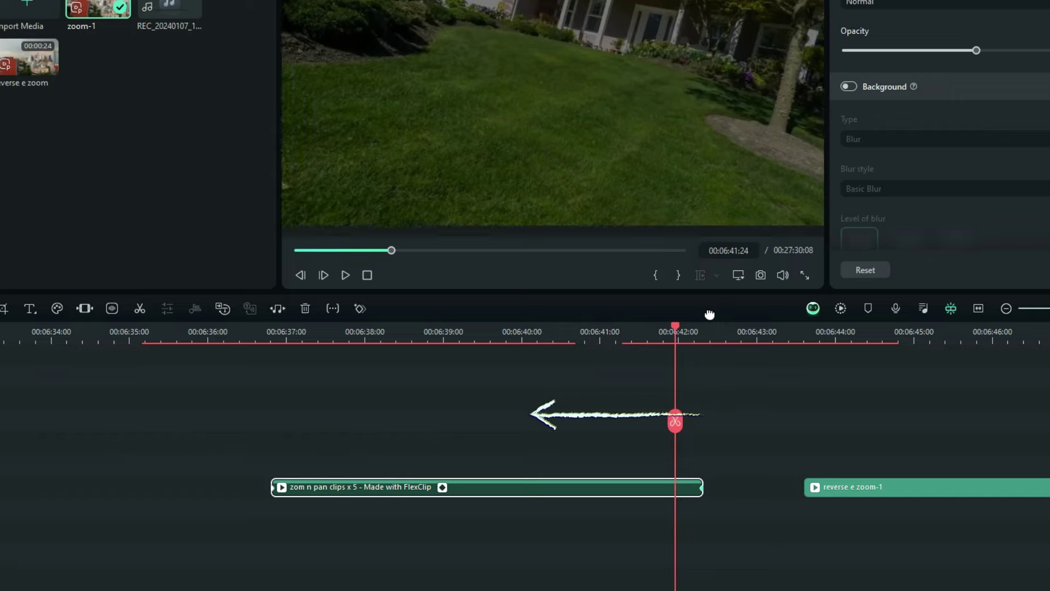
key(Left)
key(Left)
key(Left)
key(Left)
key(Left)
key(Left)
key(Left)
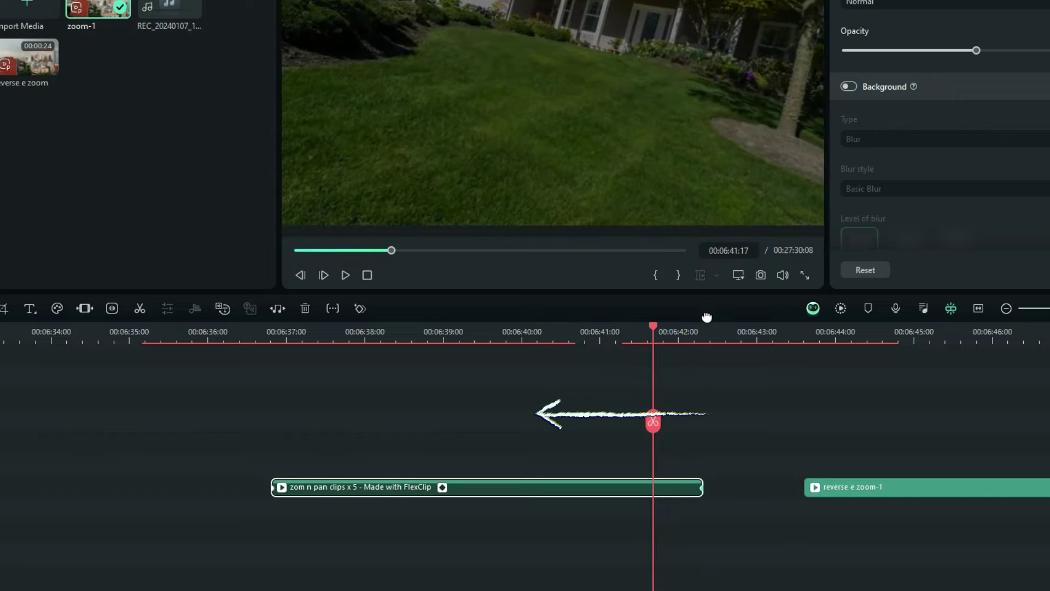
key(Left)
key(Left)
key(Left)
key(Left)
key(Left)
key(Left)
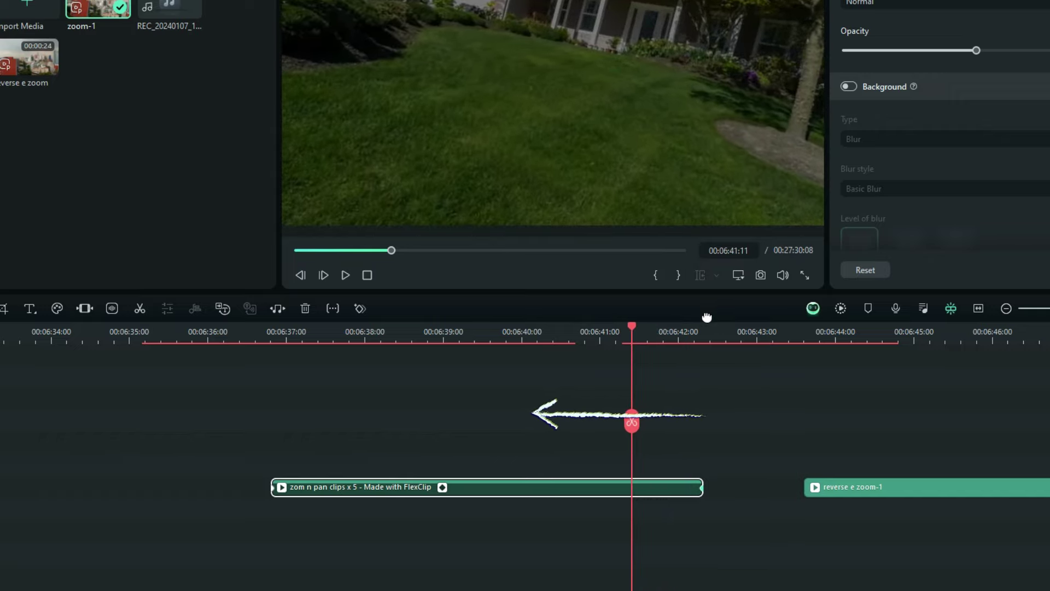
key(Left)
key(Left)
key(Left)
key(Left)
key(Left)
key(Left)
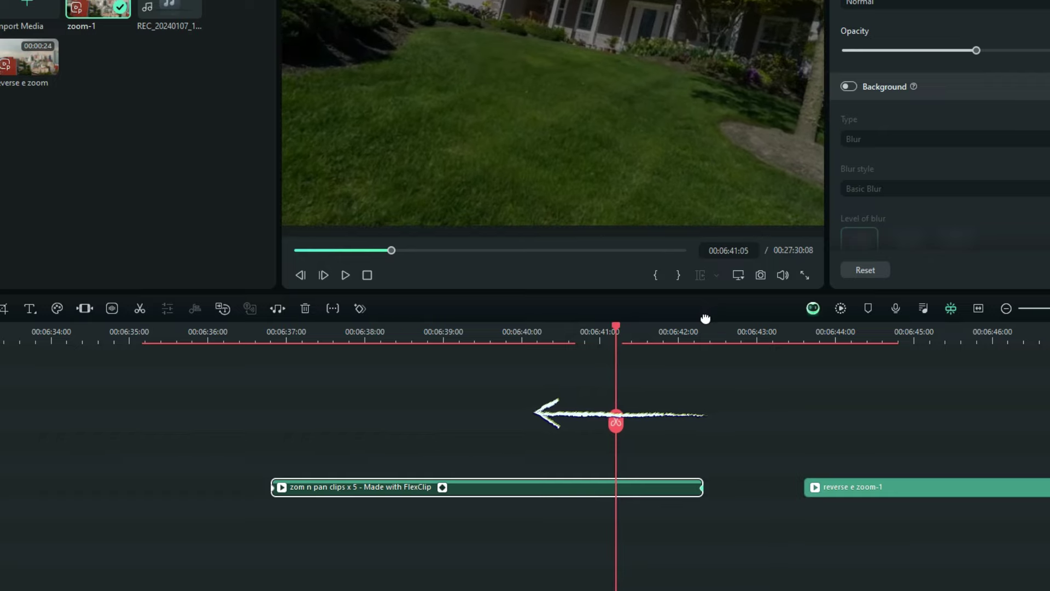
key(Left)
key(Left)
key(Left)
key(Left)
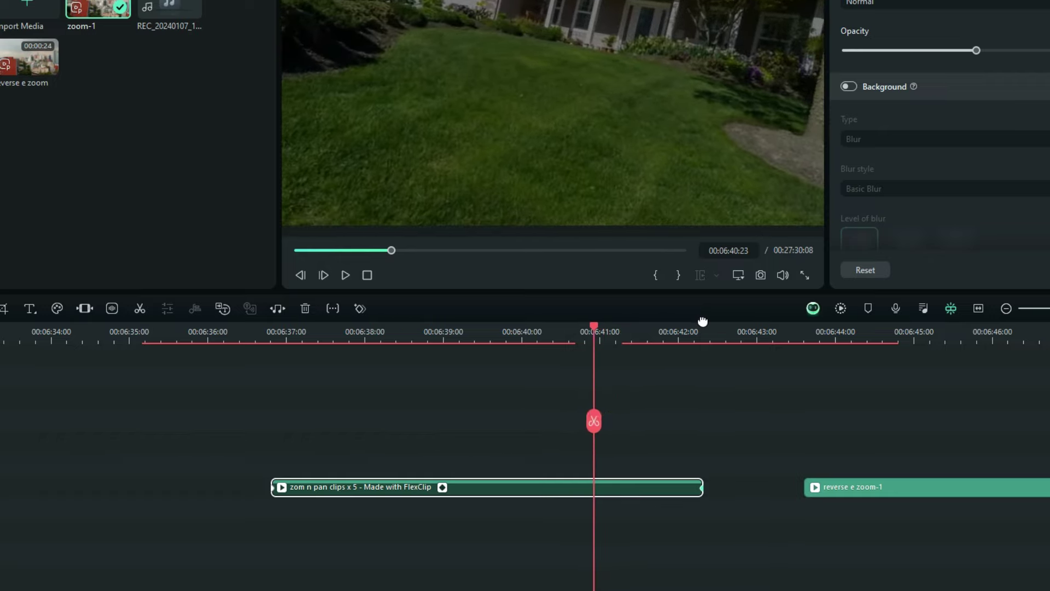
key(Right)
key(Right)
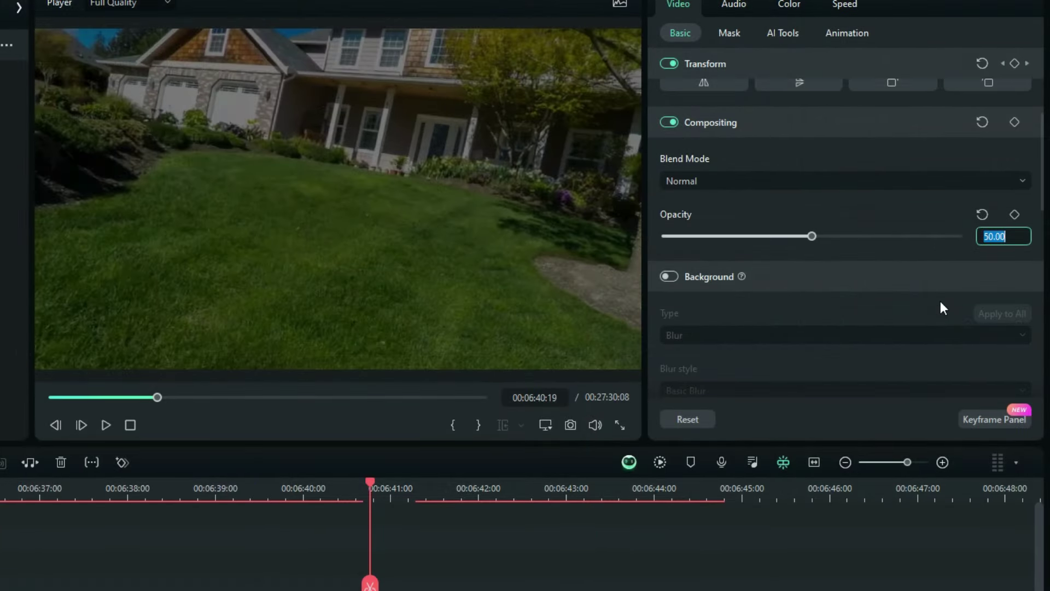
Restore the first clip's opacity to 100 and apply ease out to its keyframes
click(982, 215)
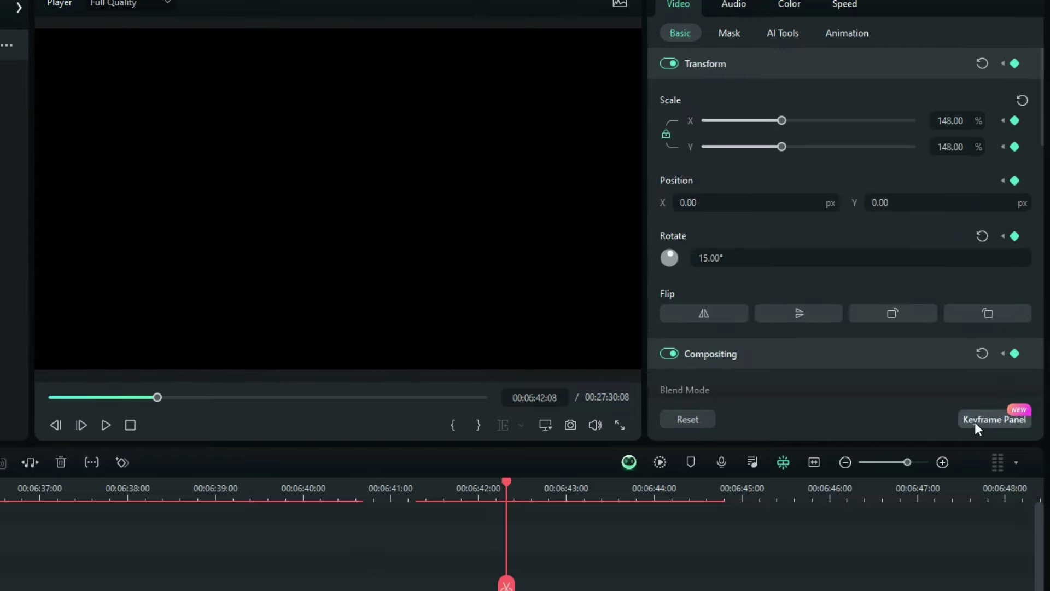
click(975, 422)
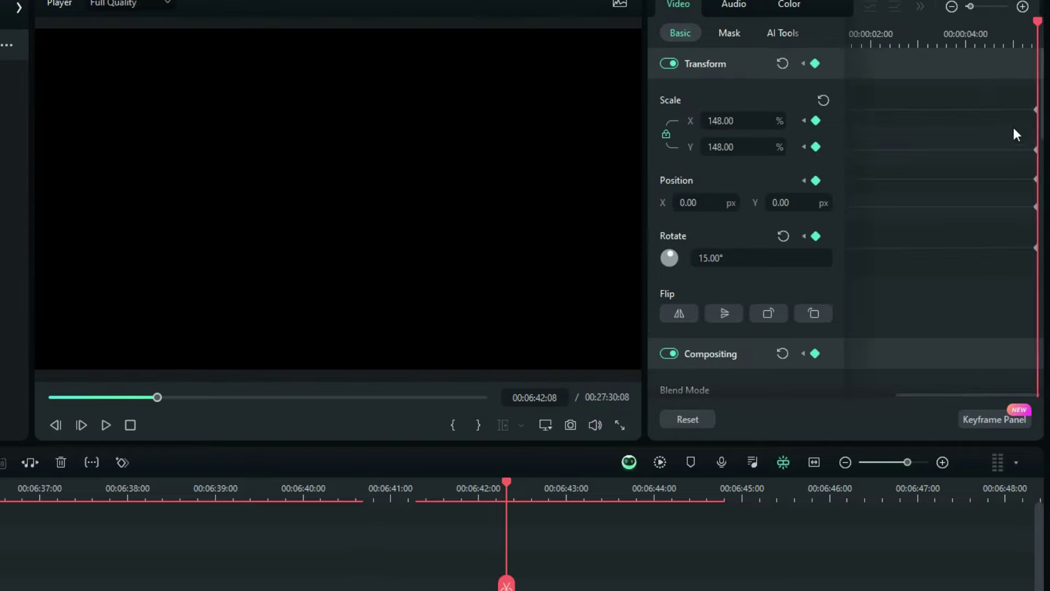
click(921, 6)
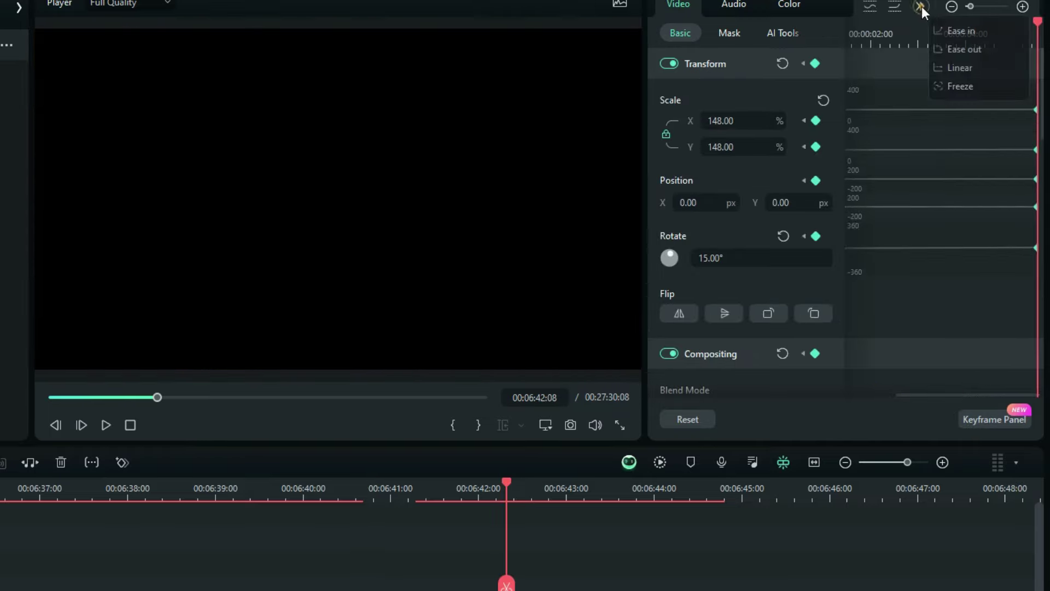
click(948, 51)
Scrub through the first clip's ending to review the 148% zoom and 15° rotation
click(980, 419)
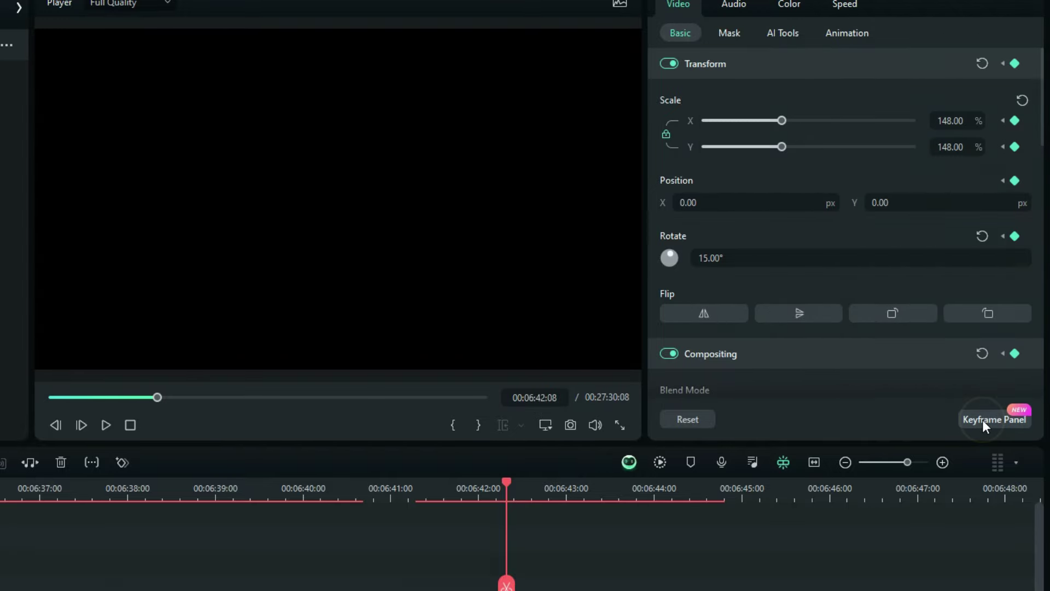
click(30, 487)
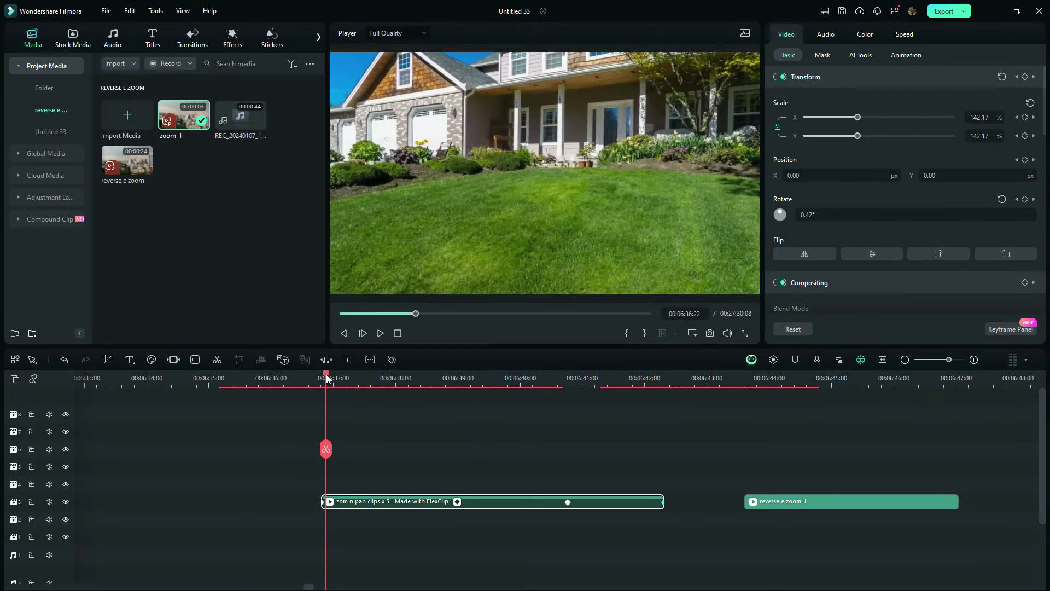
drag(327, 378, 667, 471)
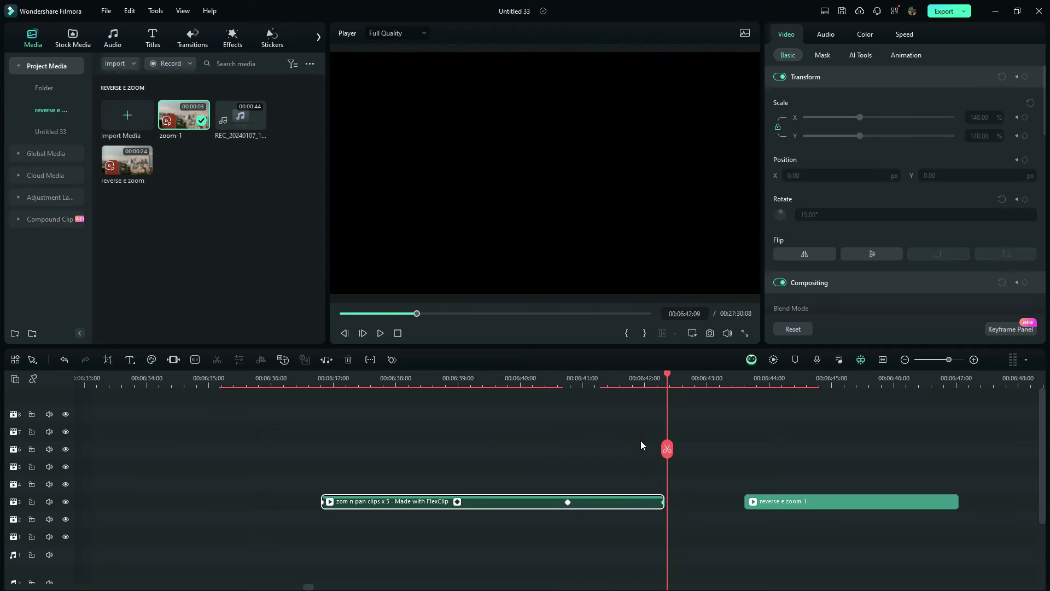
Keyframe the reverse e zoom-1 clip's start at Scale 315% and Position Y 400
click(803, 501)
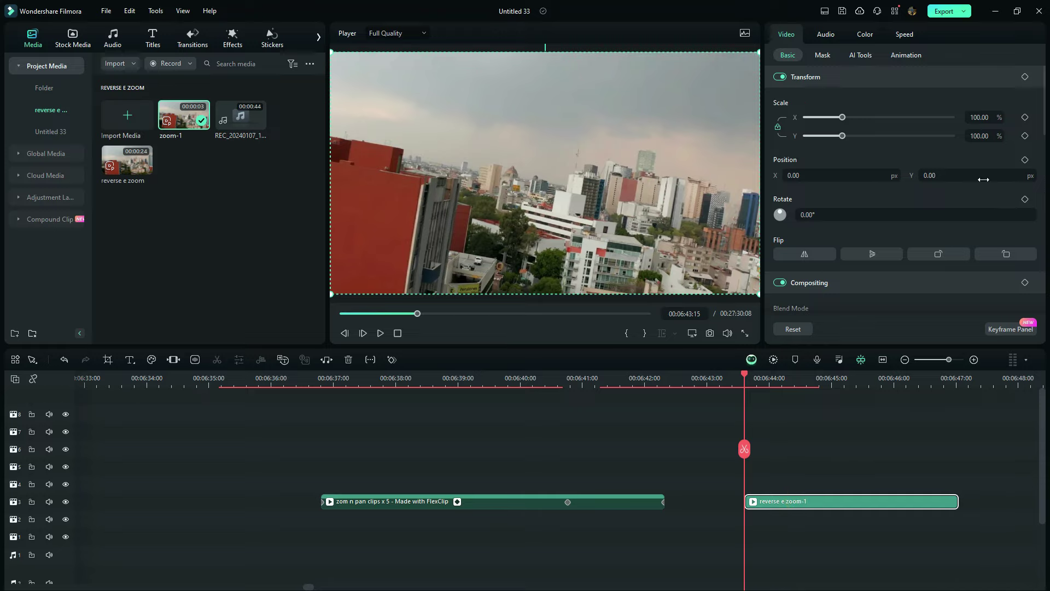
click(1025, 78)
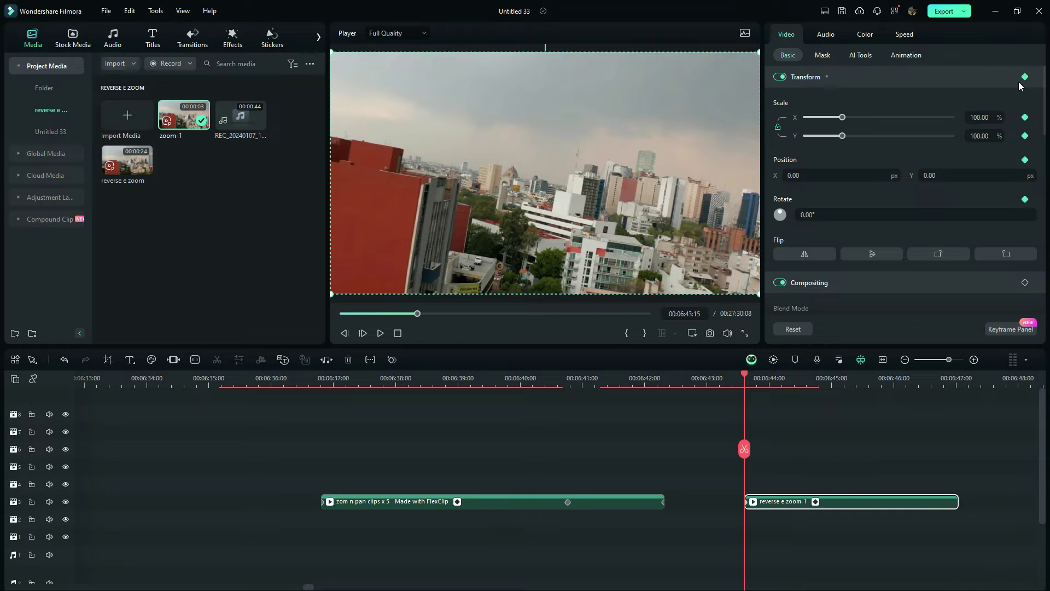
click(982, 116)
text(315)
key(Return)
click(944, 177)
text(400)
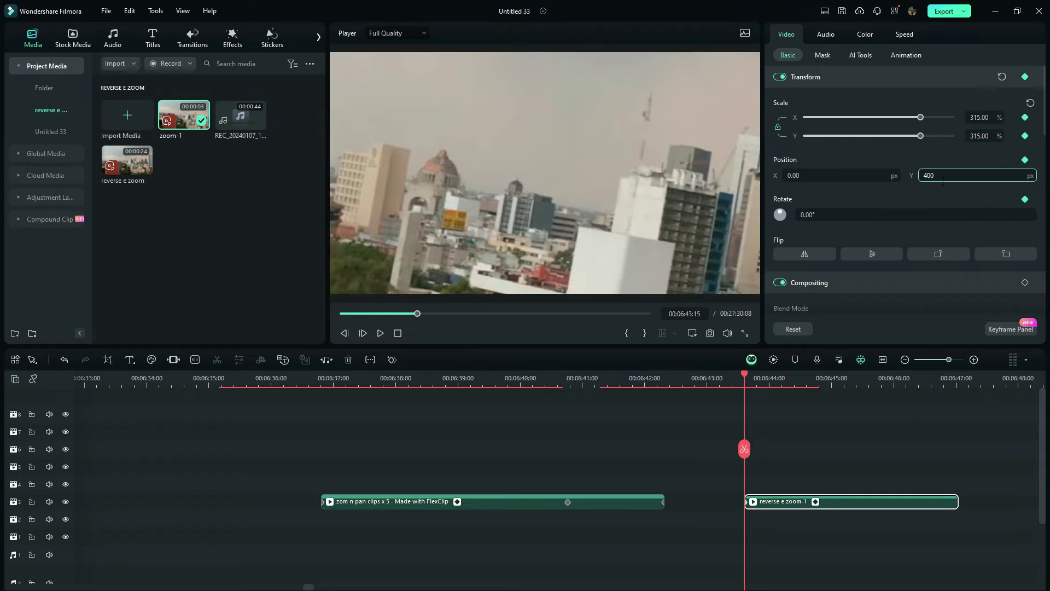
Set the start Rotate to 10° and Opacity to 50, then move to the clip end
click(819, 215)
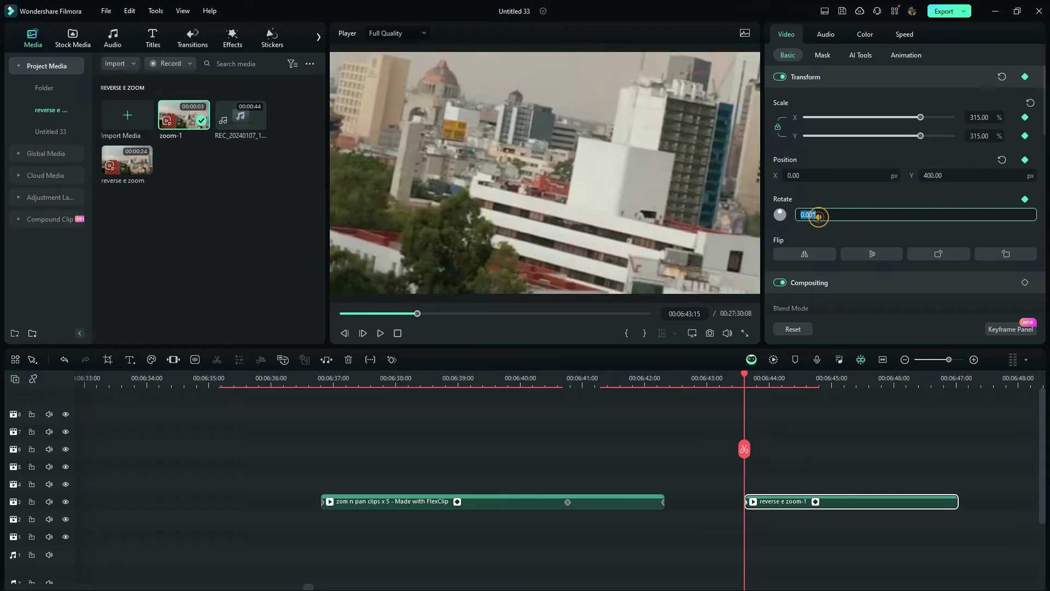
text(10)
drag(1045, 95, 1045, 138)
double_click(1009, 196)
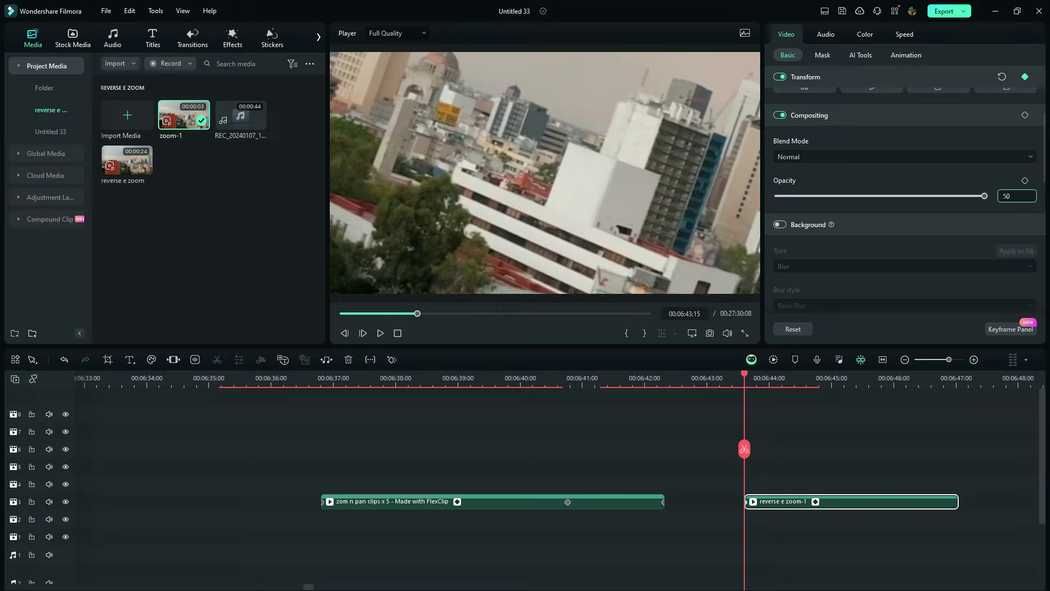
key(Return)
drag(743, 377, 958, 465)
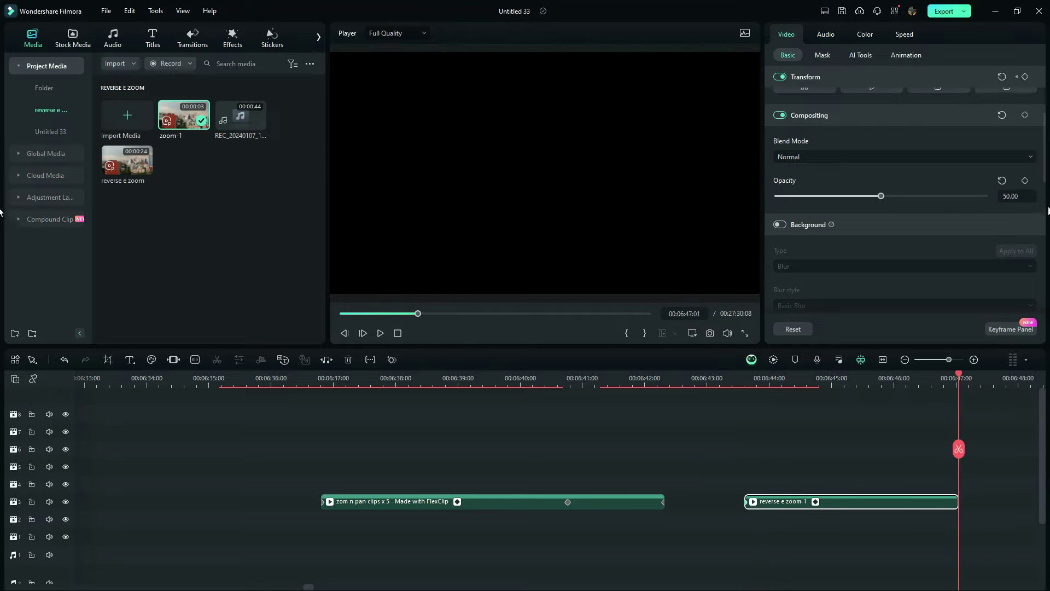
At the clip end, reset scale, position and rotation and set Opacity to 100
scroll(996, 169, up, 4)
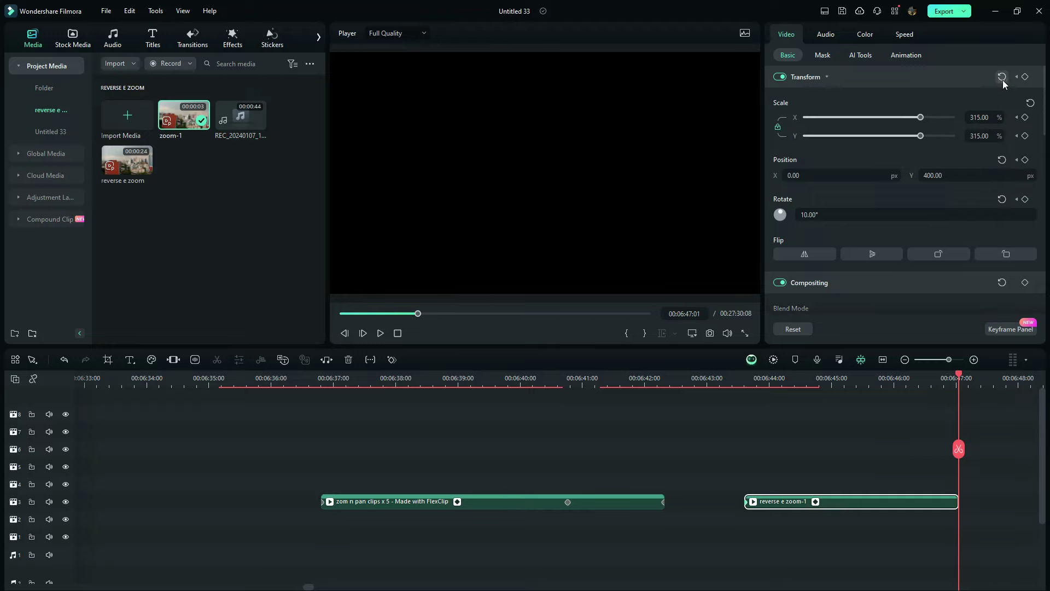
scroll(1003, 83, down, 2)
click(744, 383)
key(space)
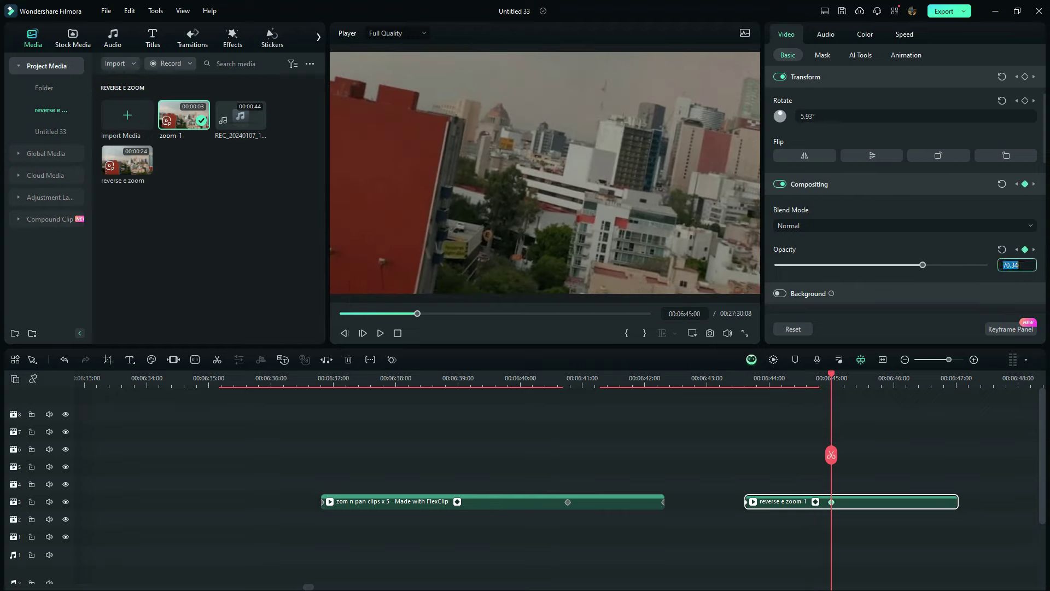
text(100)
click(960, 252)
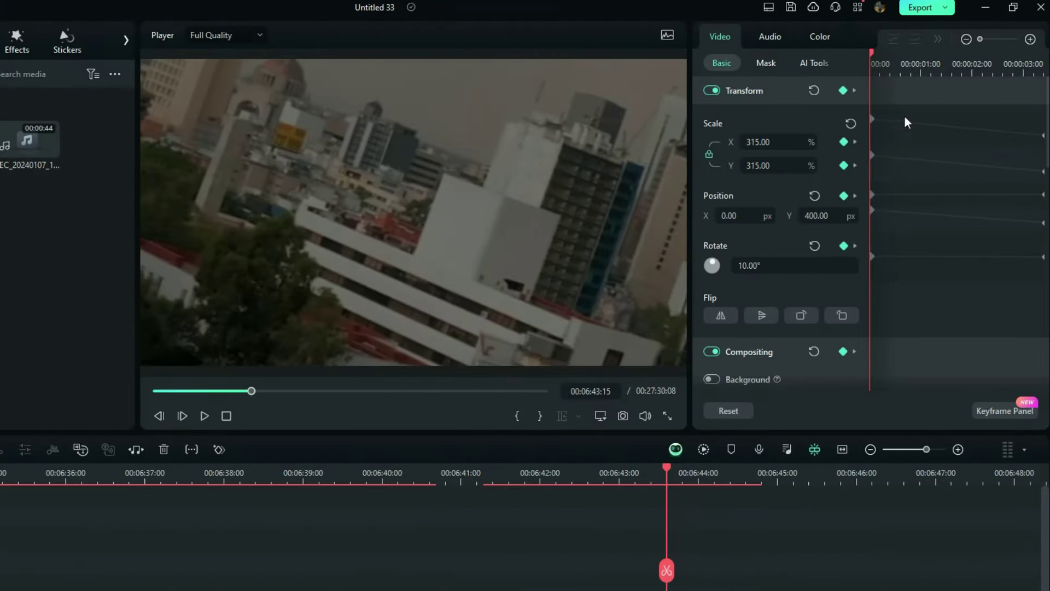
Apply ease in to the start keyframes and ease out to the end keyframes, then preview
drag(874, 293, 874, 294)
click(937, 38)
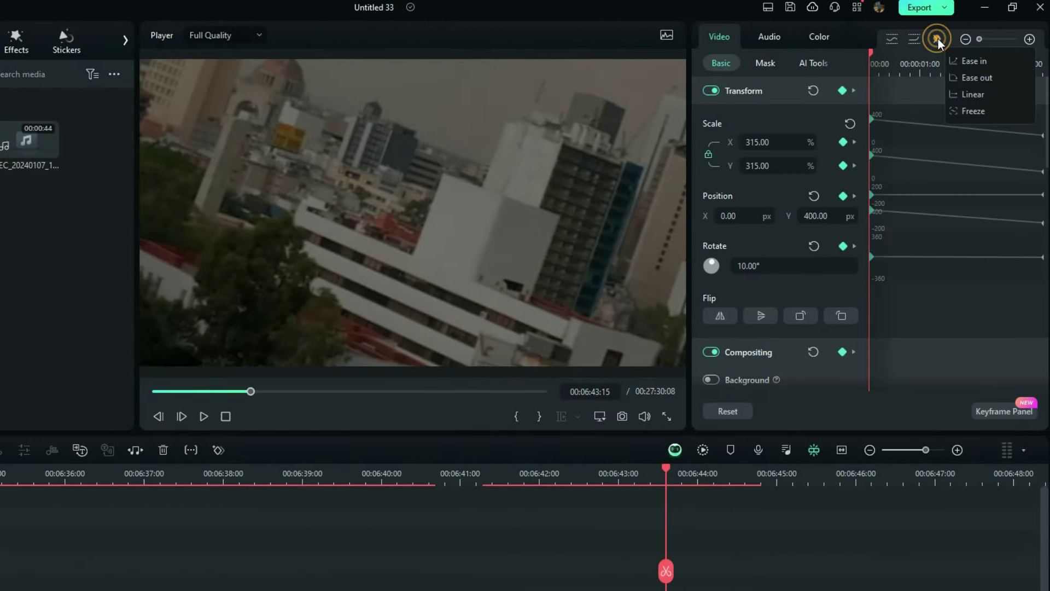
click(957, 58)
drag(1026, 127, 1025, 122)
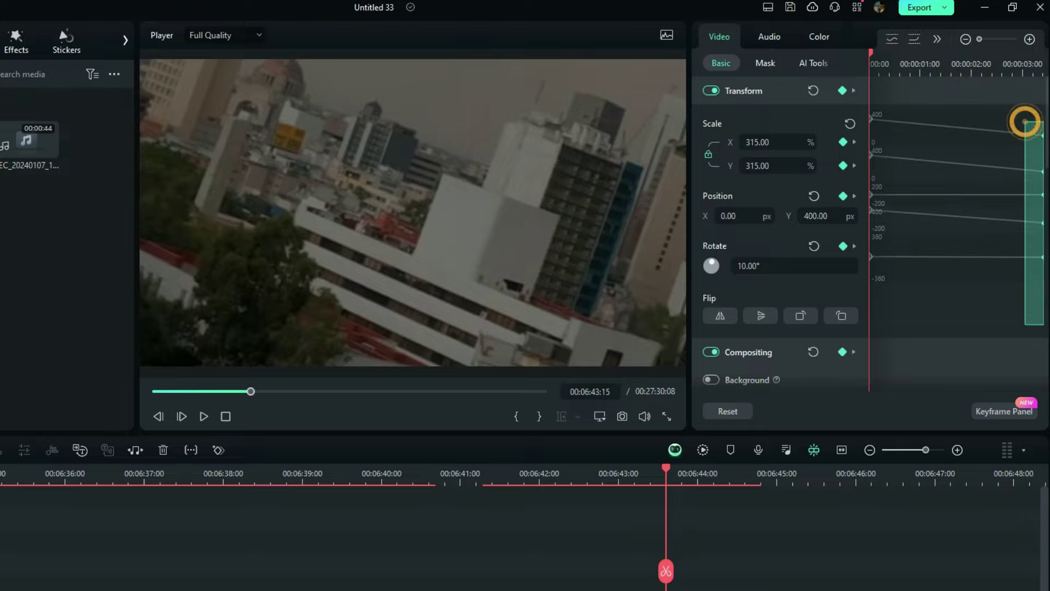
click(937, 44)
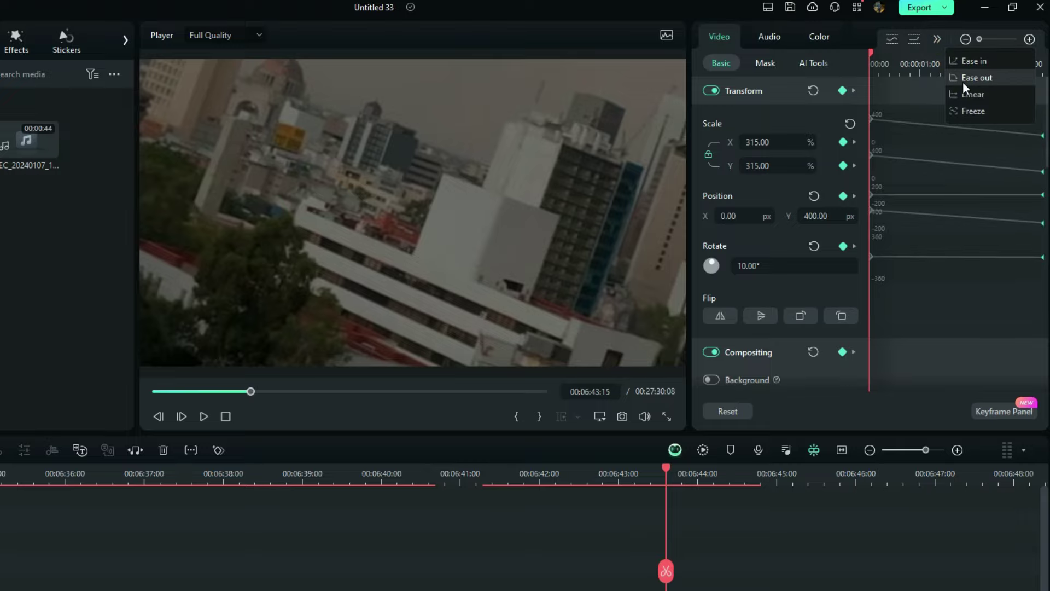
click(961, 75)
click(1004, 411)
drag(668, 465, 769, 501)
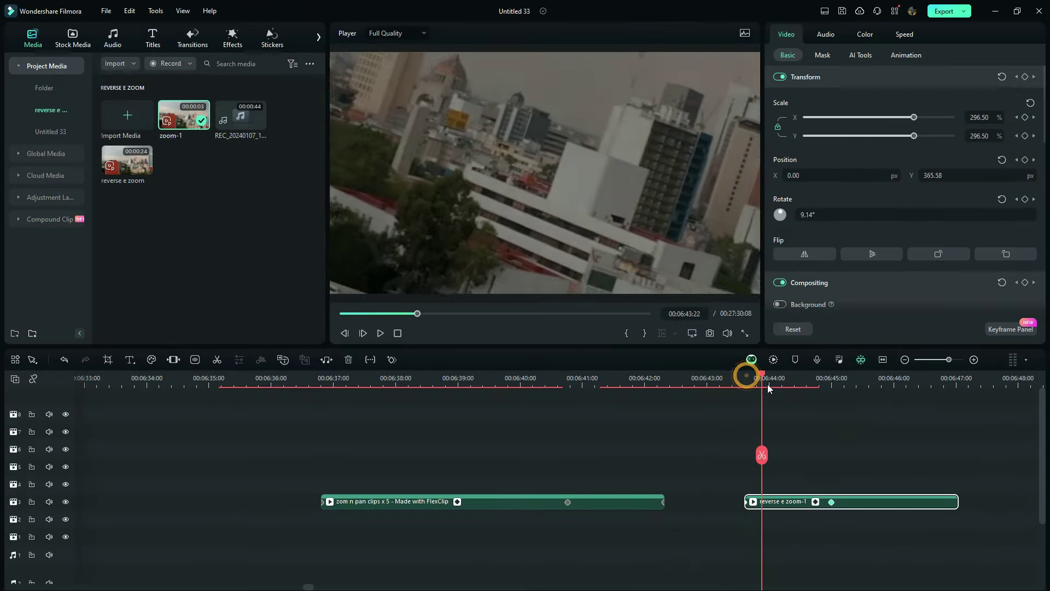
drag(825, 401, 851, 443)
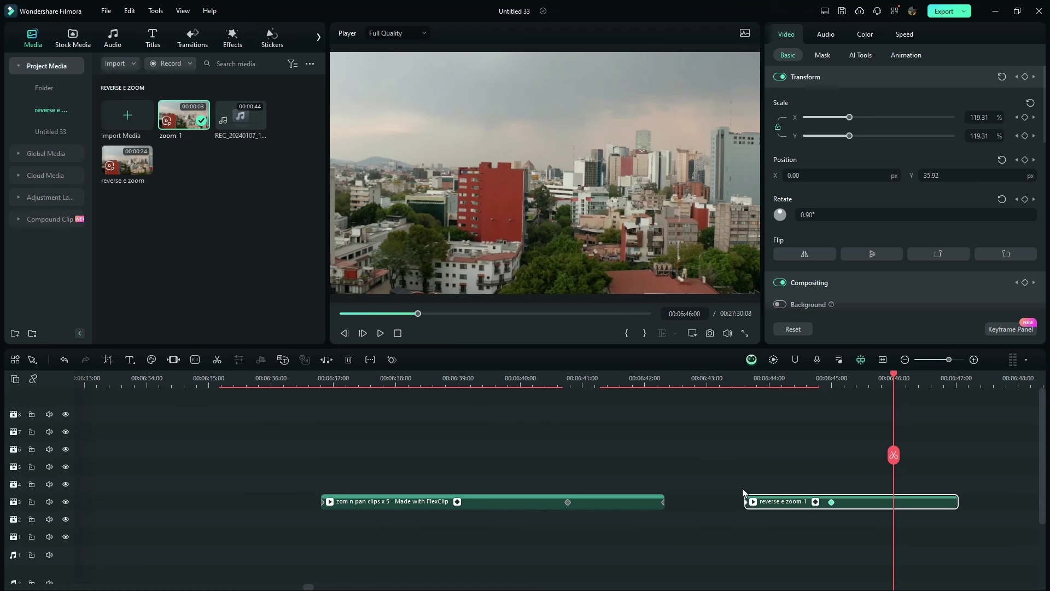
Switch the reverse e zoom-1 clip from uniform speed to a custom speed ramp
click(904, 34)
click(864, 54)
click(812, 52)
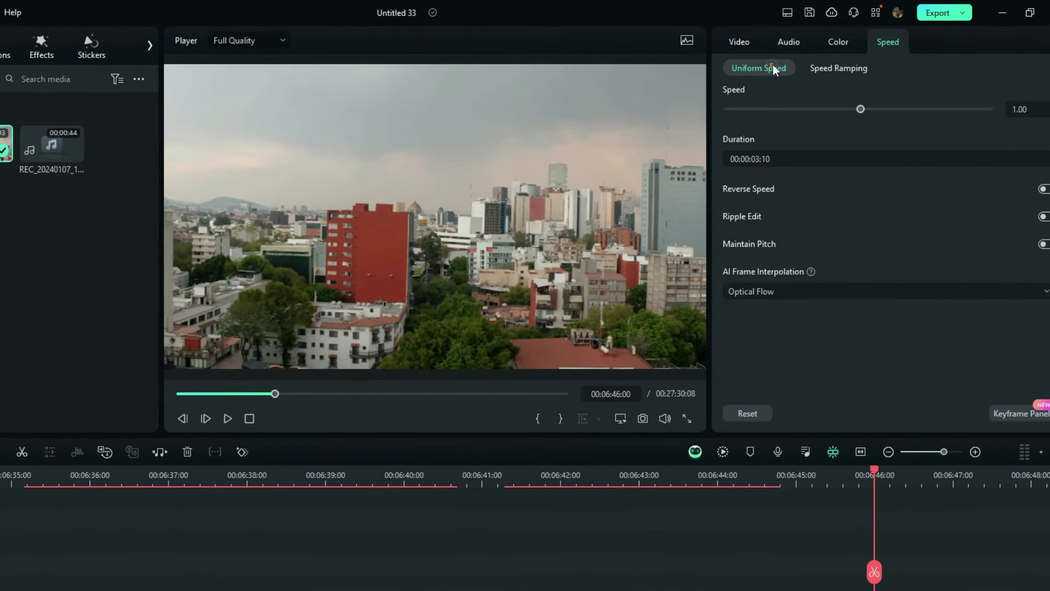
click(829, 67)
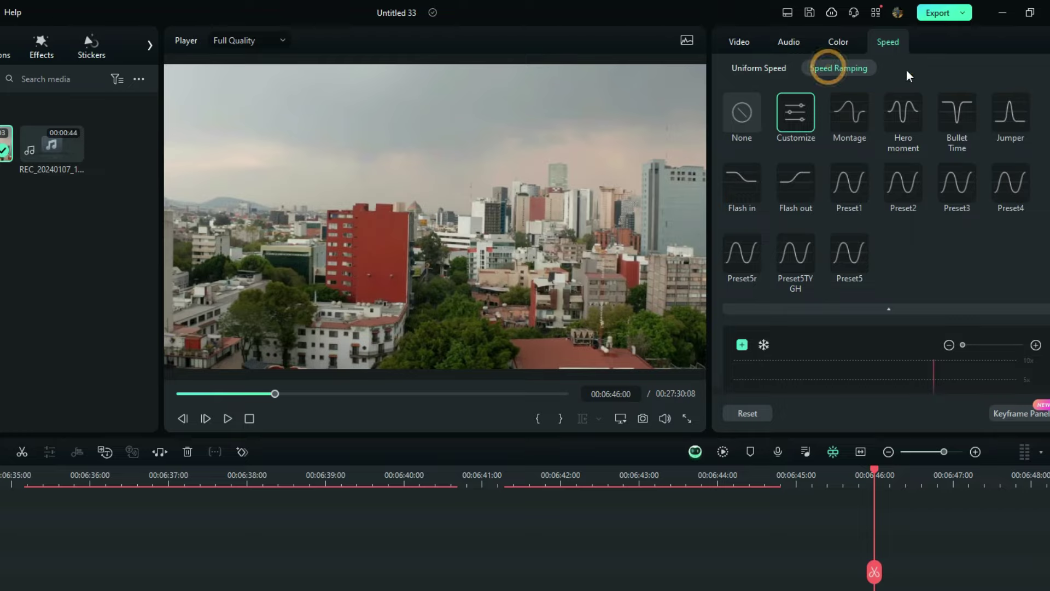
scroll(886, 227, down, 3)
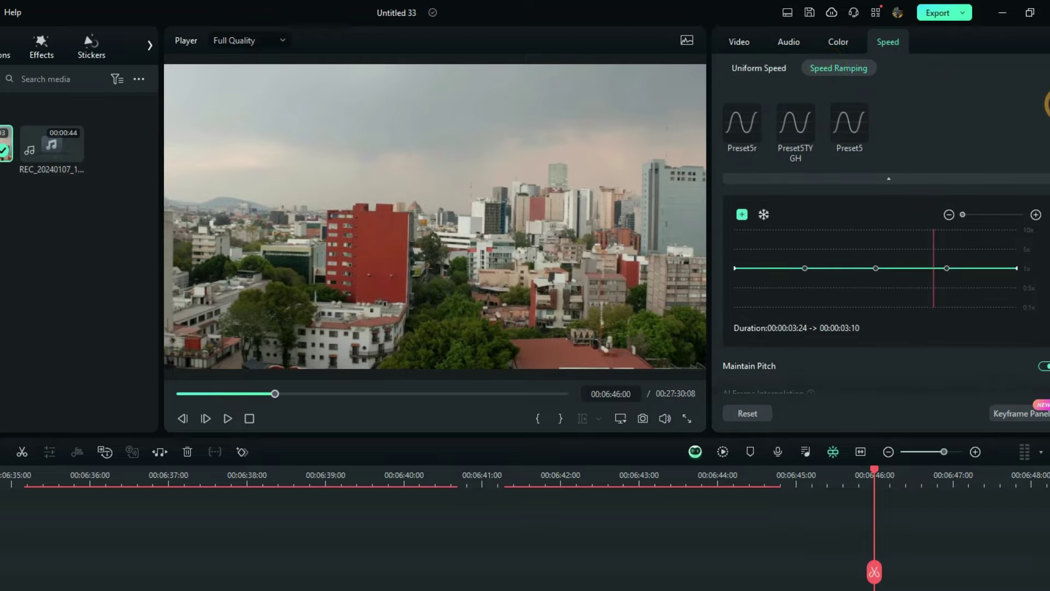
Delete the middle ramp points and raise the starting speed to about 8.8x
click(804, 251)
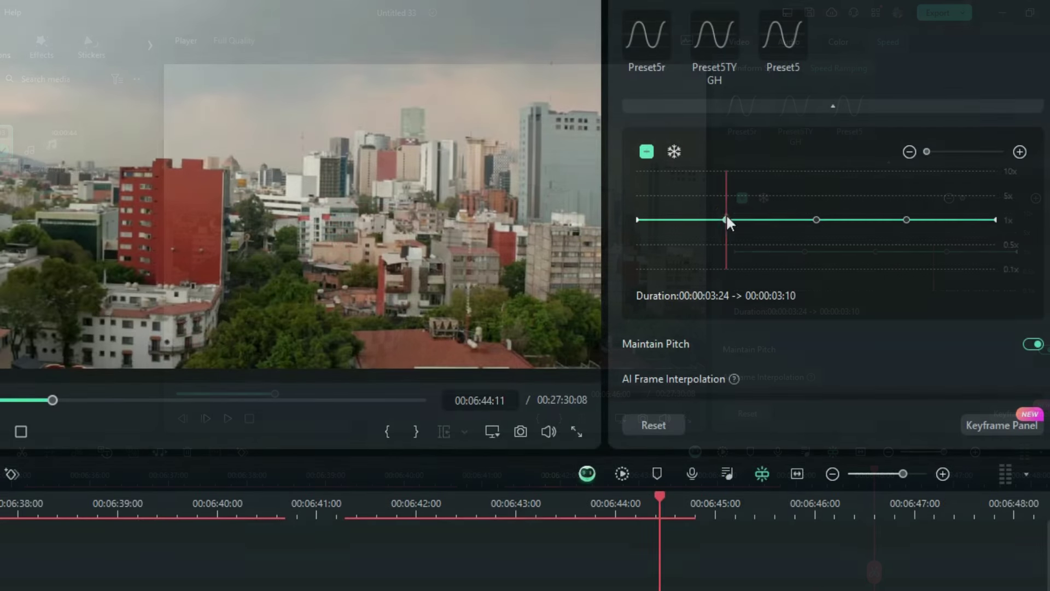
click(742, 197)
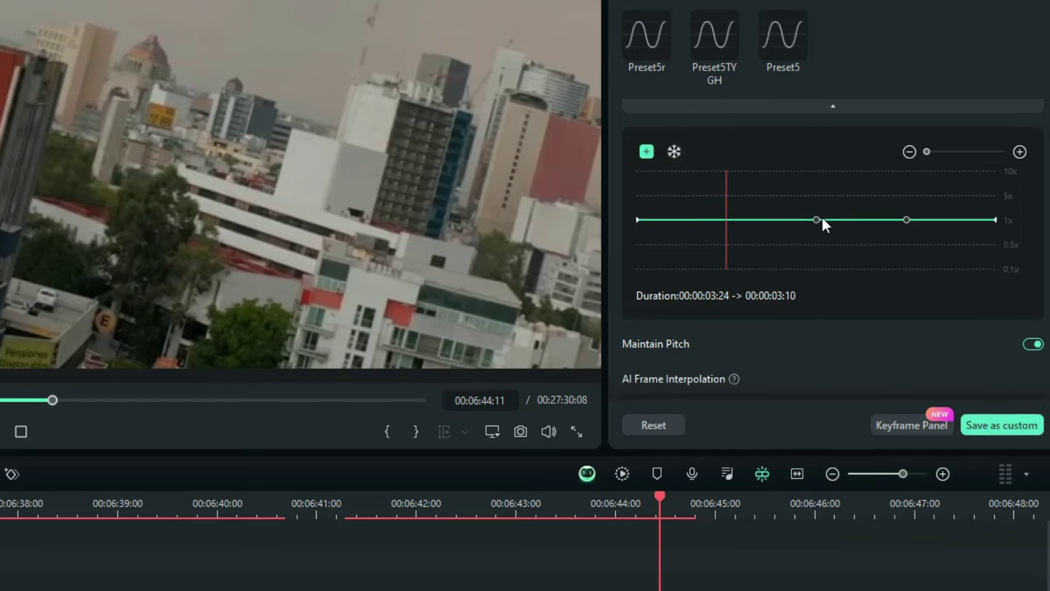
click(811, 218)
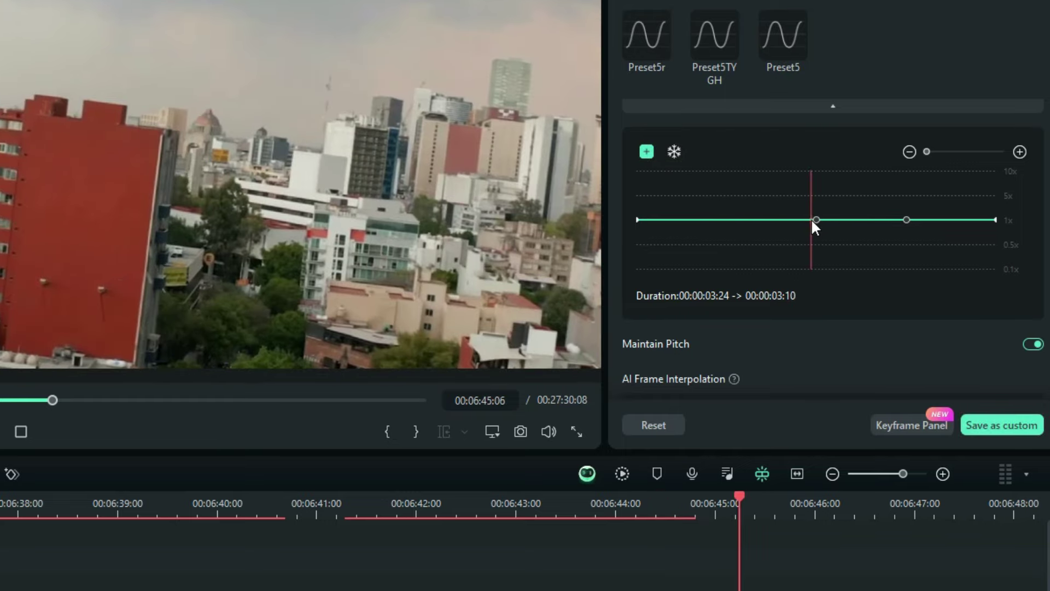
click(816, 219)
click(647, 151)
drag(634, 218, 642, 175)
mouse_move(902, 221)
mouse_down()
mouse_move(871, 221)
mouse_move(914, 223)
mouse_up()
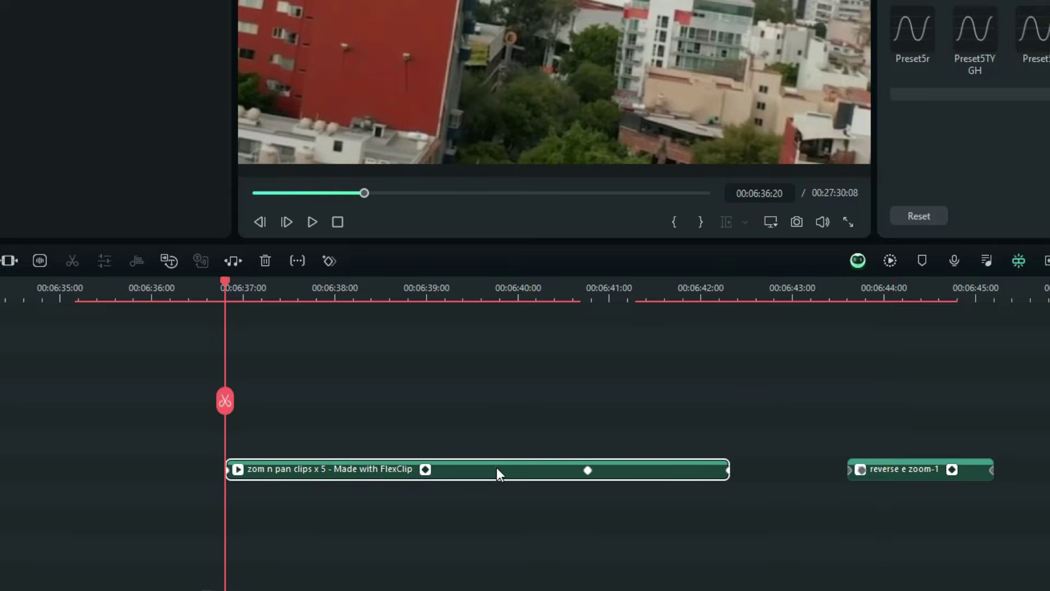
Ramp the clip from 10x down to 1x and set AI Frame Interpolation to Optical Flow
click(497, 466)
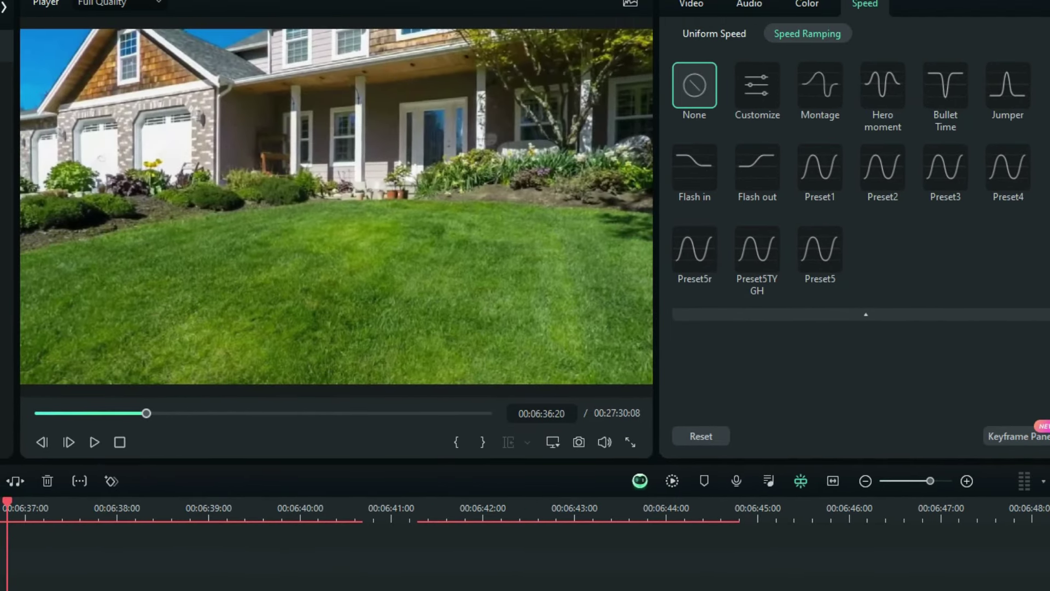
click(920, 314)
scroll(853, 273, down, 2)
click(933, 246)
click(852, 240)
click(694, 183)
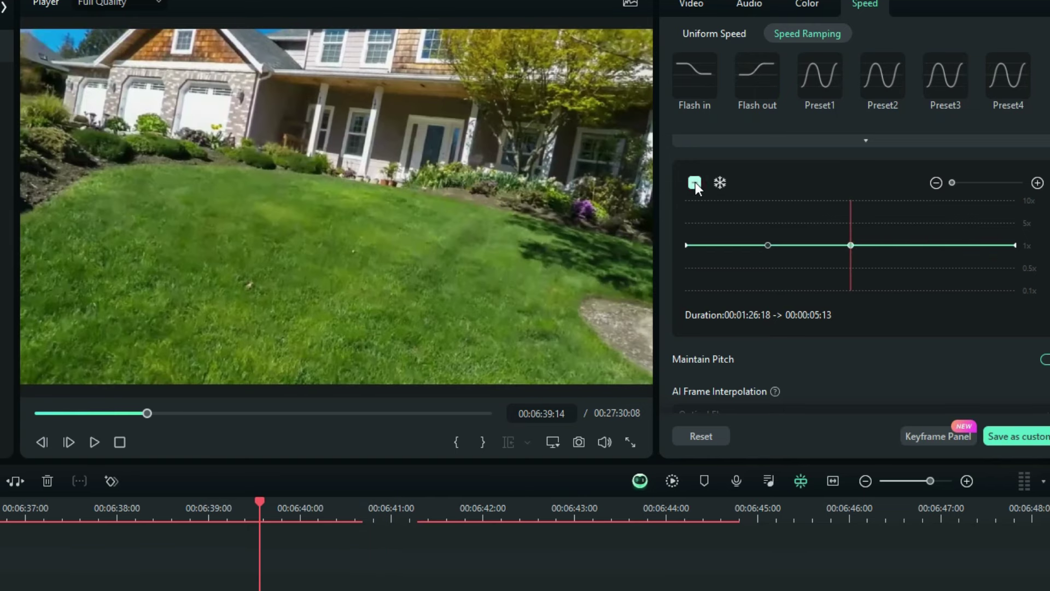
click(695, 183)
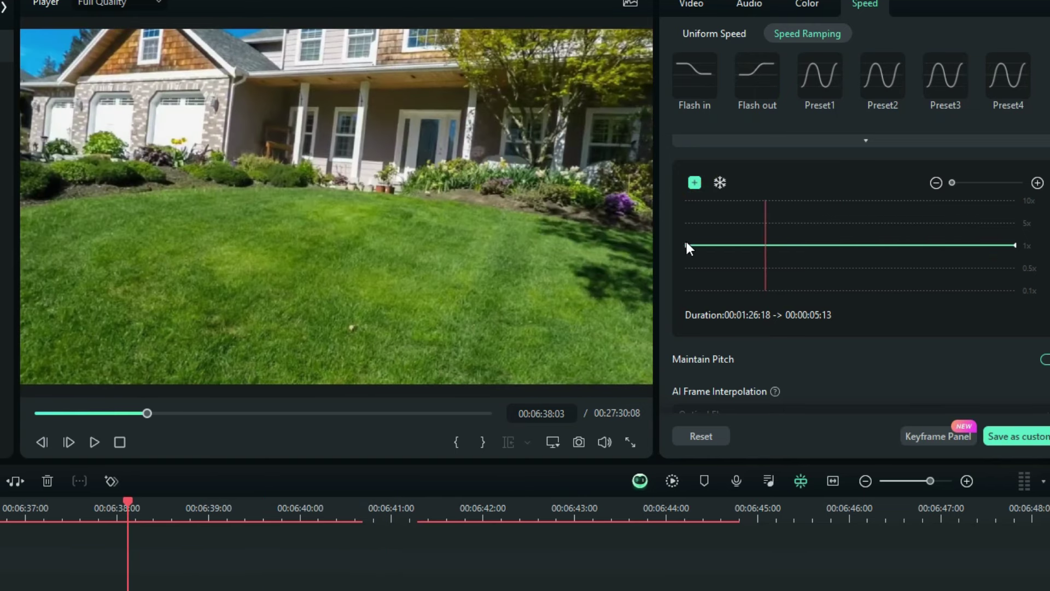
drag(686, 245, 686, 203)
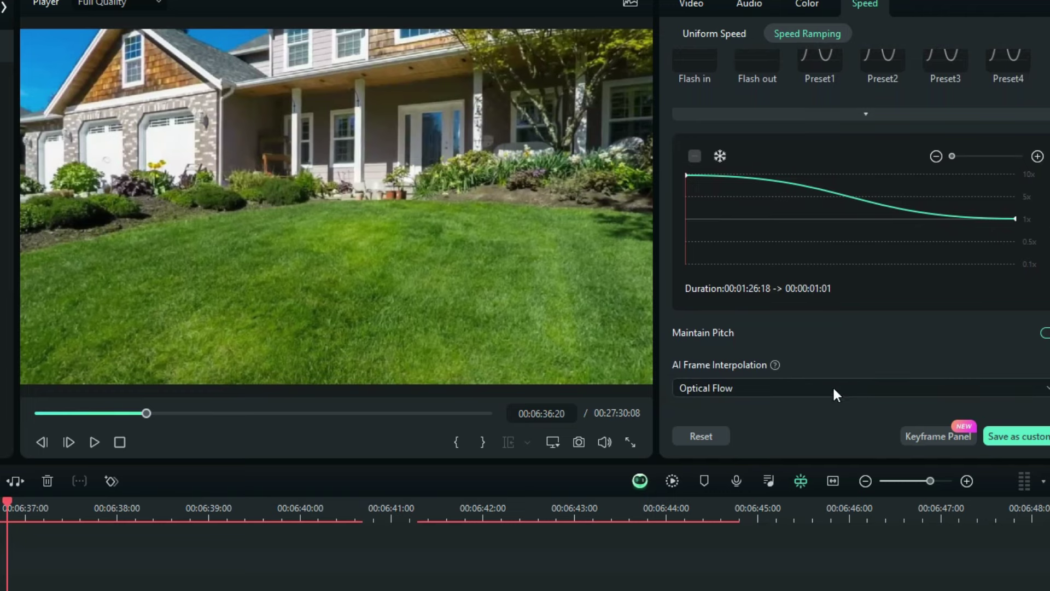
click(765, 387)
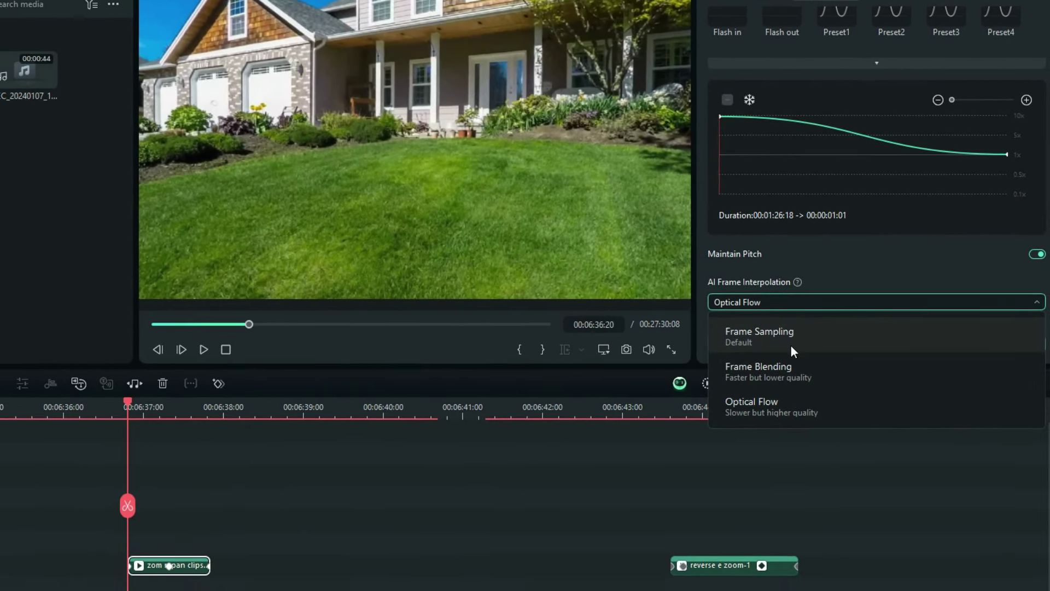
click(779, 396)
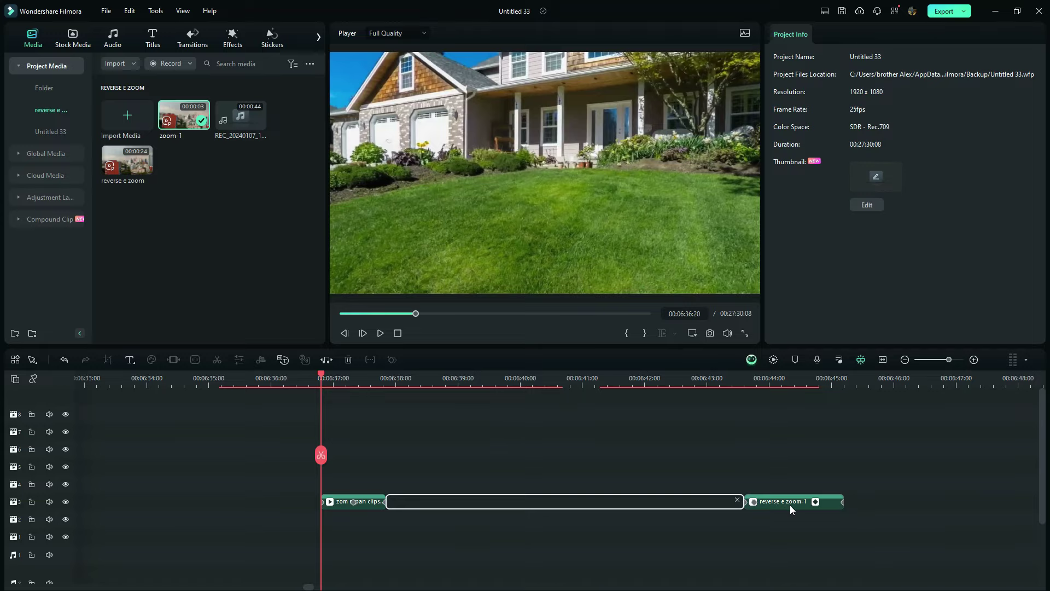
Drag reverse e zoom-1 left to start at 00:06:37:15, overlapping the first clip's end
drag(790, 504, 455, 500)
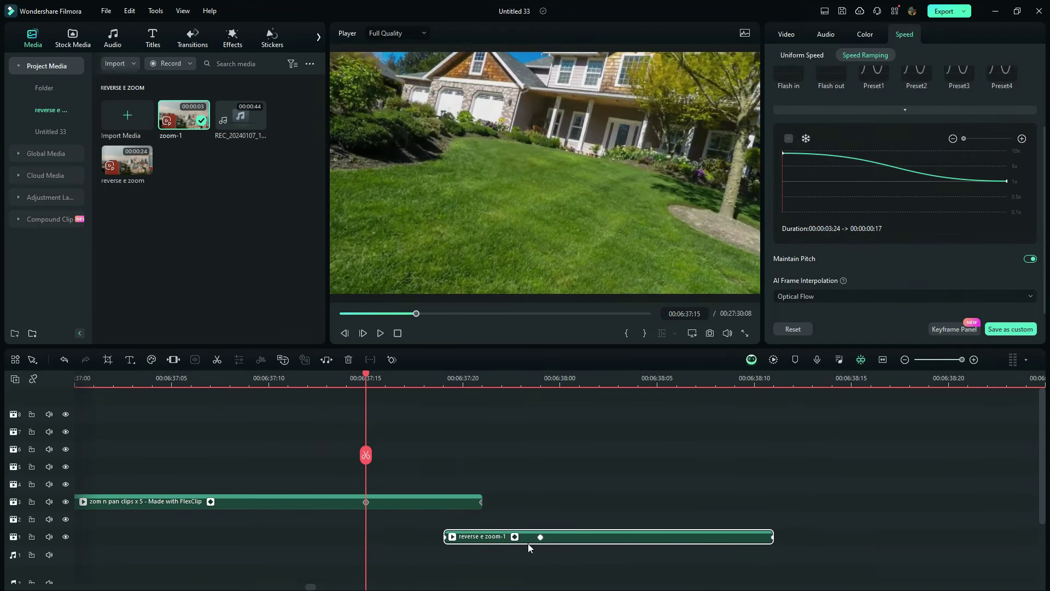
mouse_move(542, 540)
mouse_down()
mouse_move(653, 543)
mouse_move(517, 540)
mouse_up()
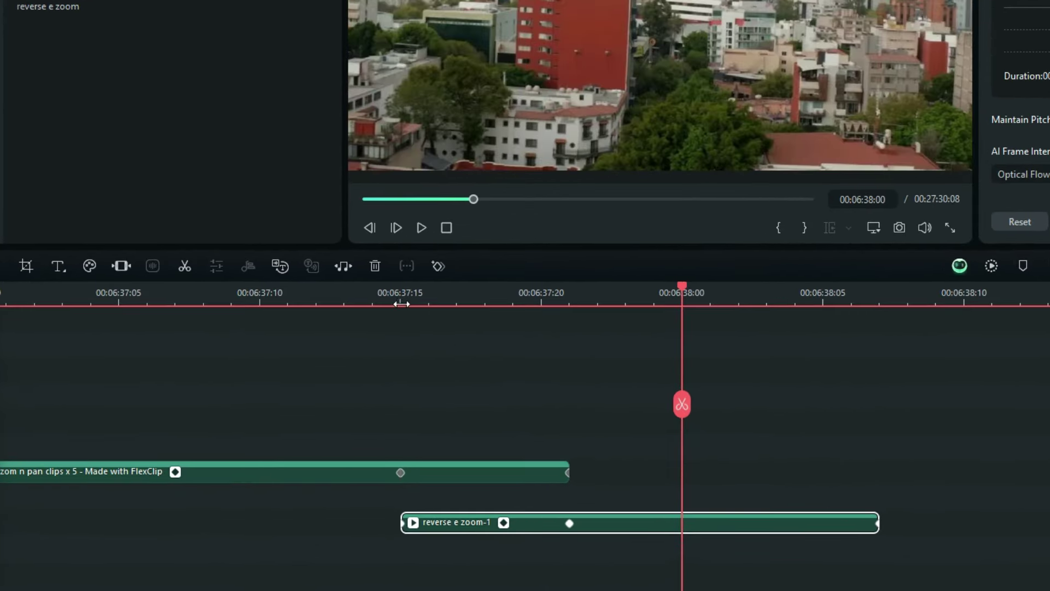
drag(401, 305, 484, 370)
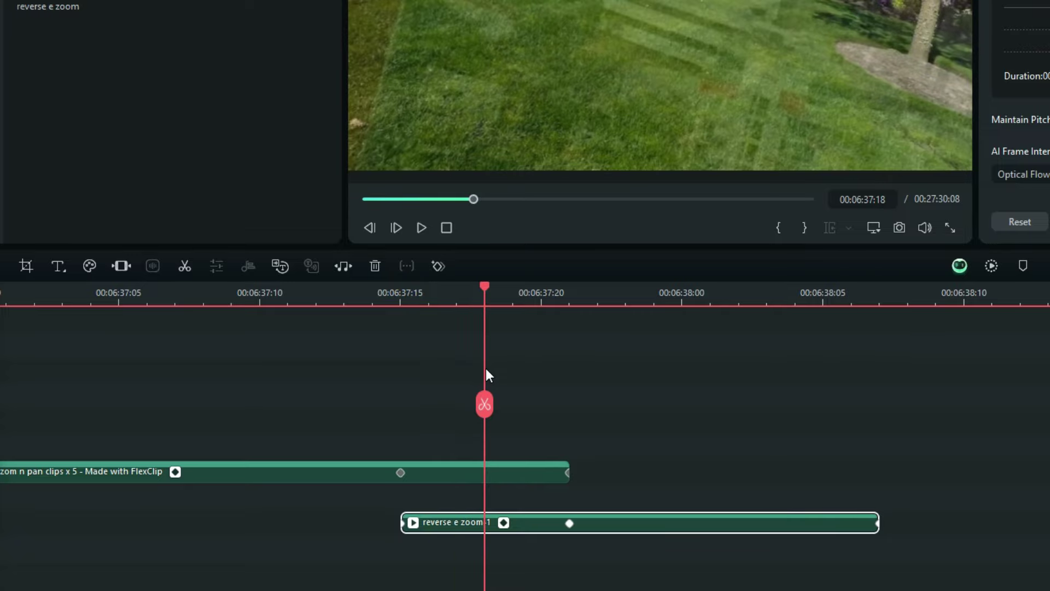
click(104, 42)
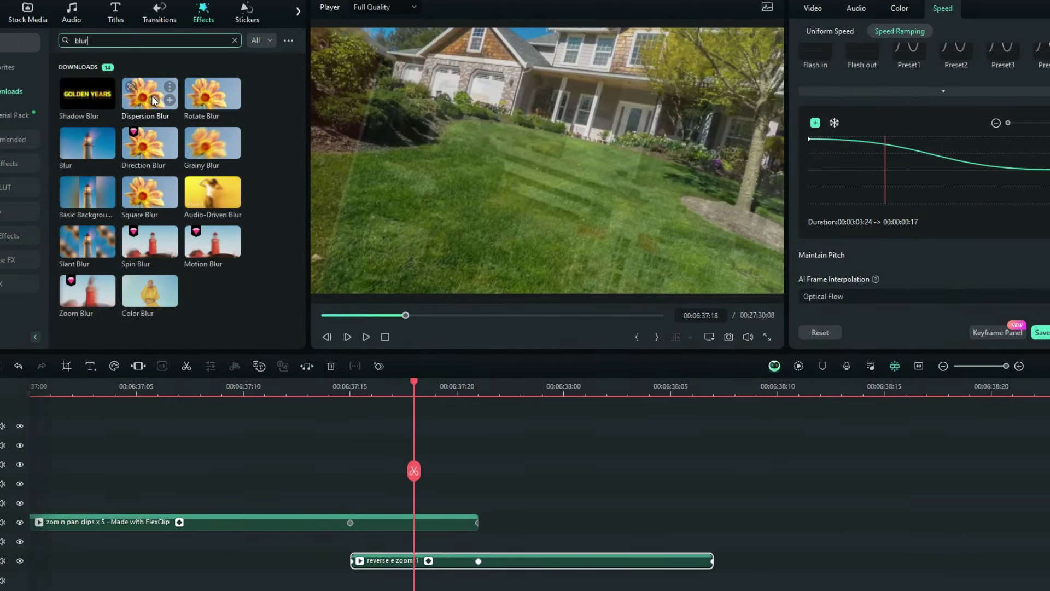
Place Rotate Blur above the overlapping clips and split it to end at 00:06:37:24
drag(221, 109, 250, 474)
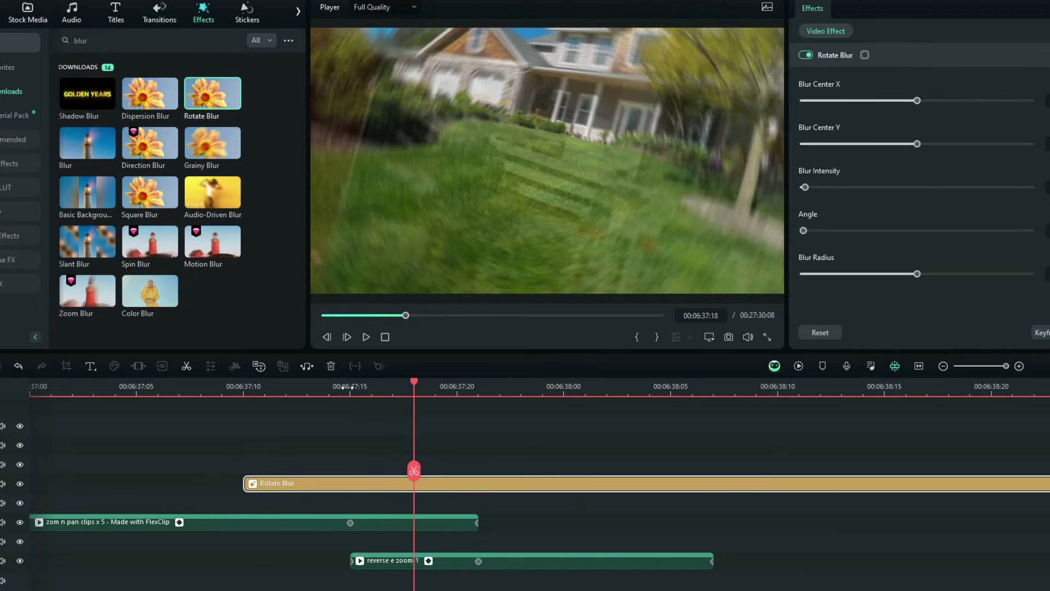
click(373, 481)
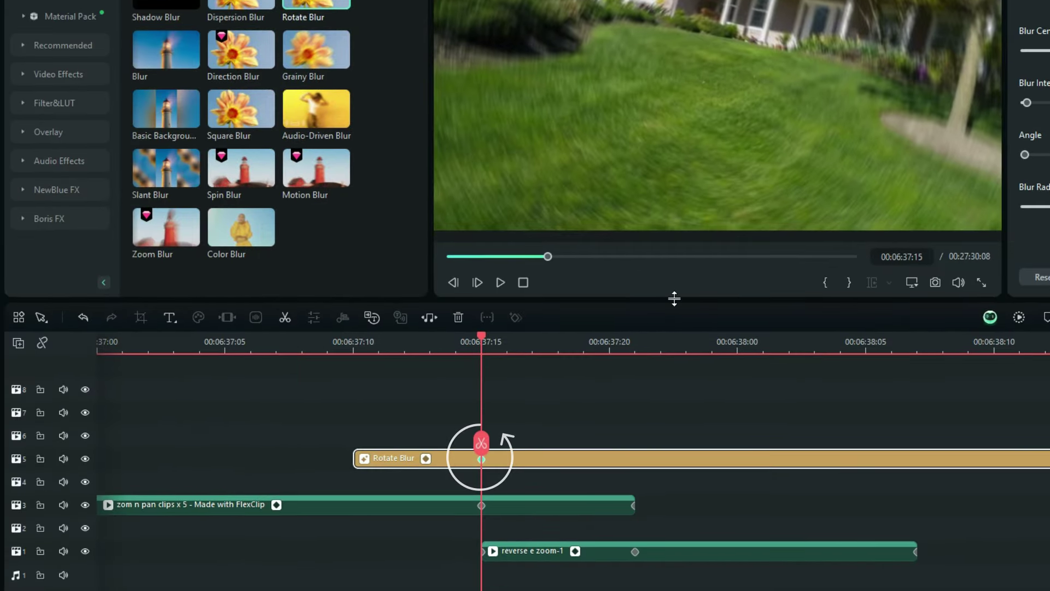
key(c)
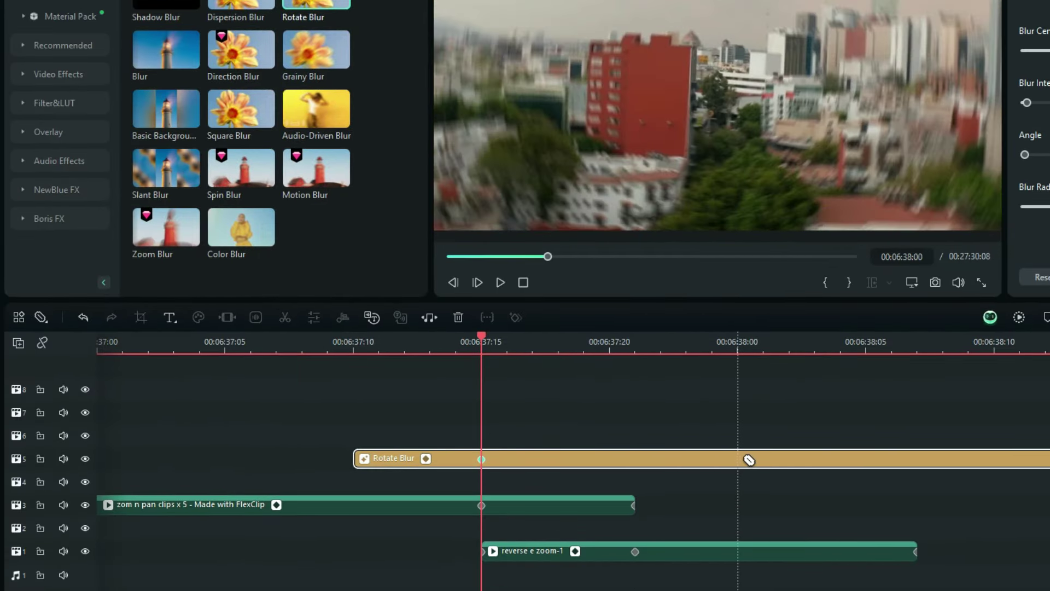
click(705, 459)
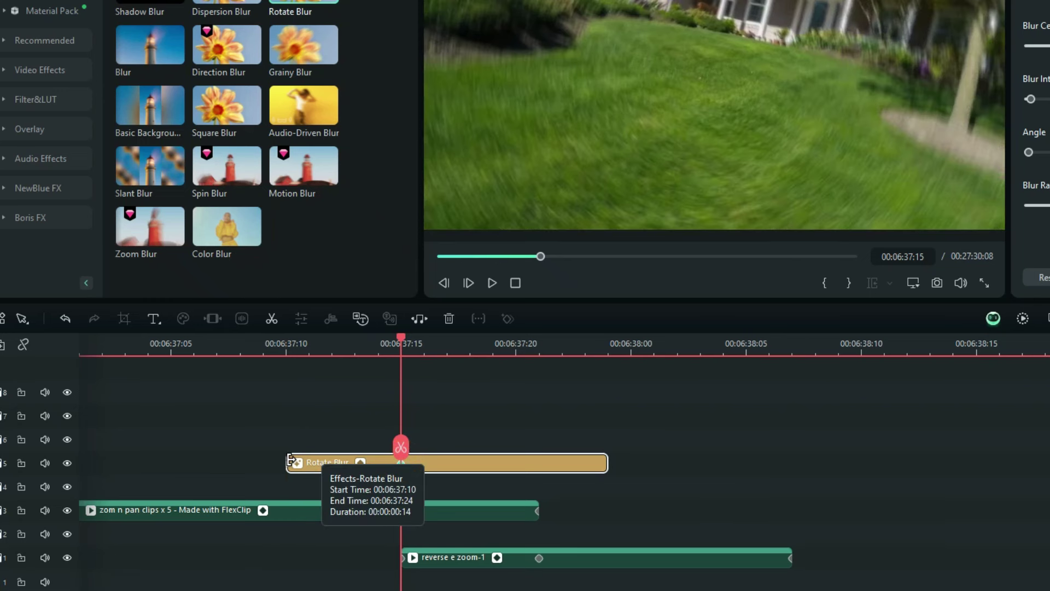
click(292, 463)
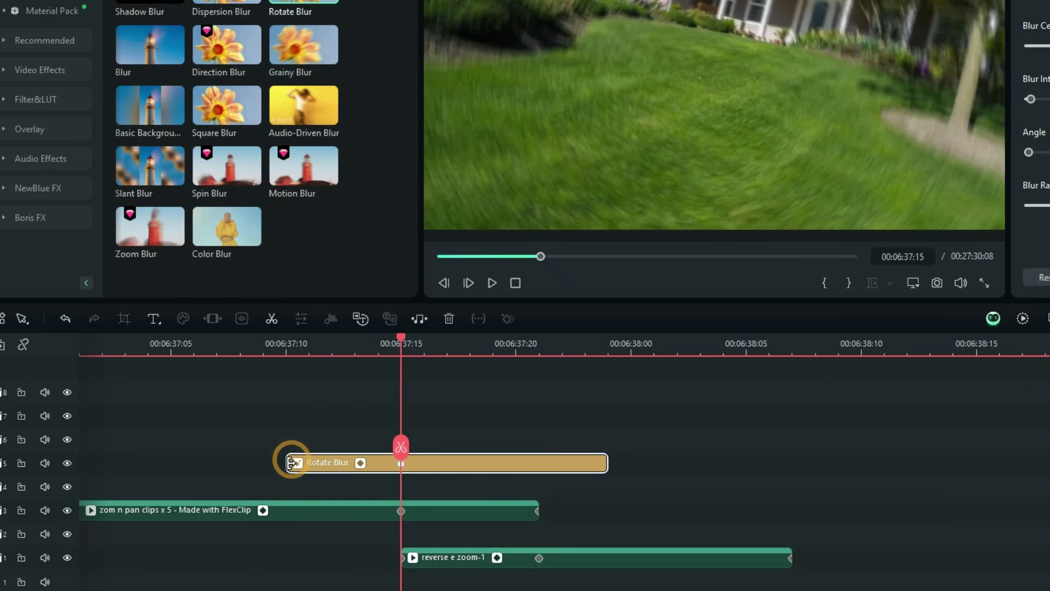
drag(294, 469, 331, 470)
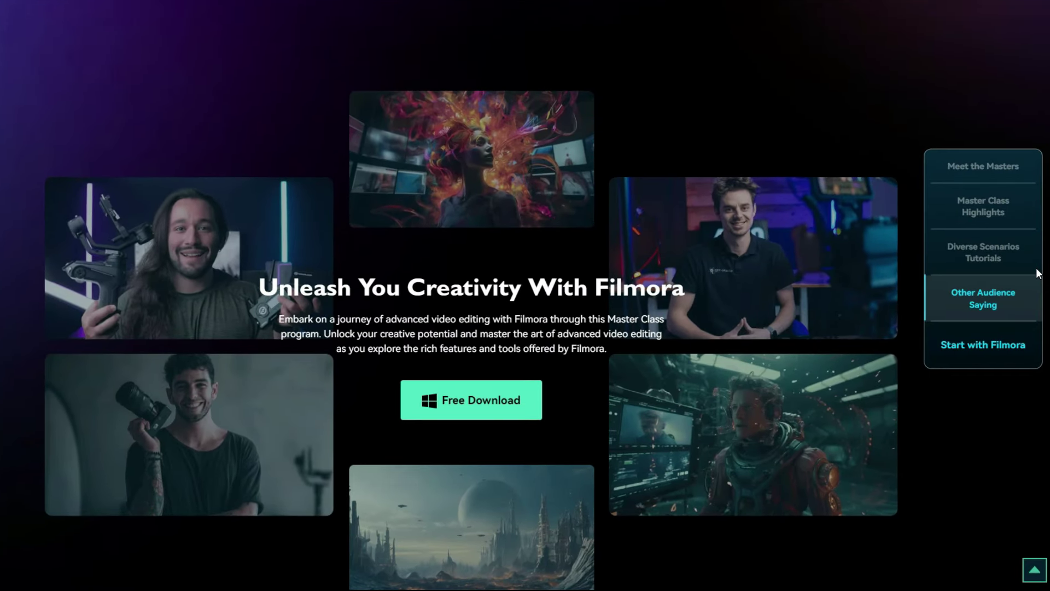
Jump to the Other Audience Saying testimonials section and scroll around it
click(1028, 290)
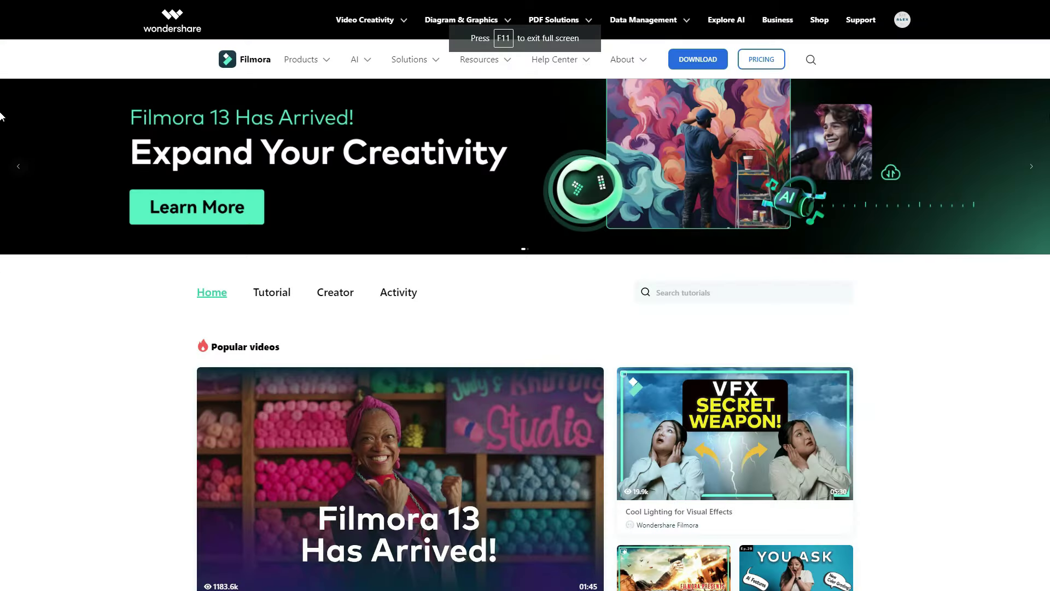
scroll(0, 115, down, 15)
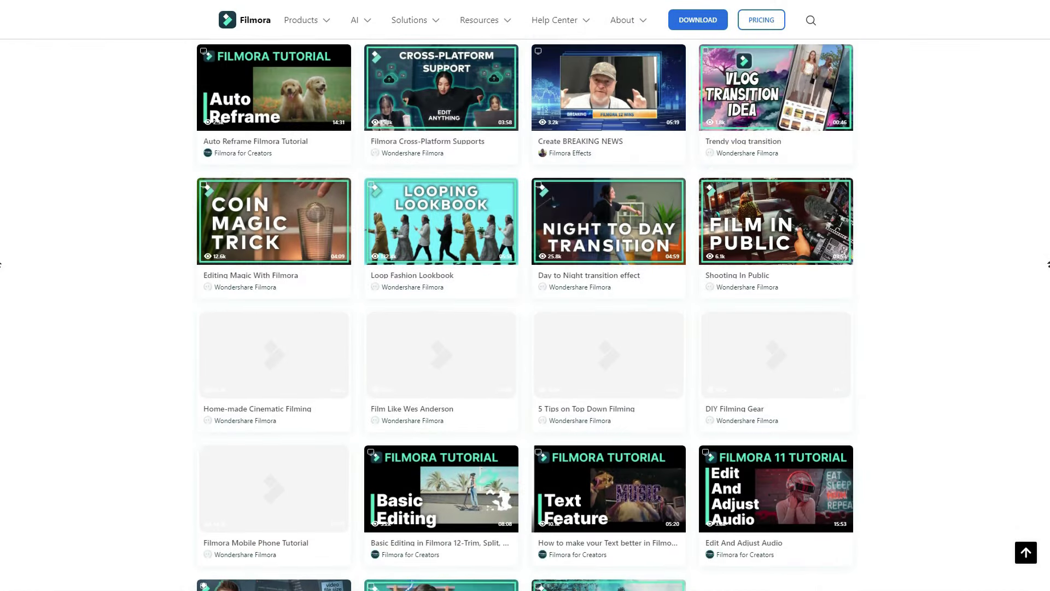
scroll(0, 264, up, 2)
scroll(526, 295, up, 5)
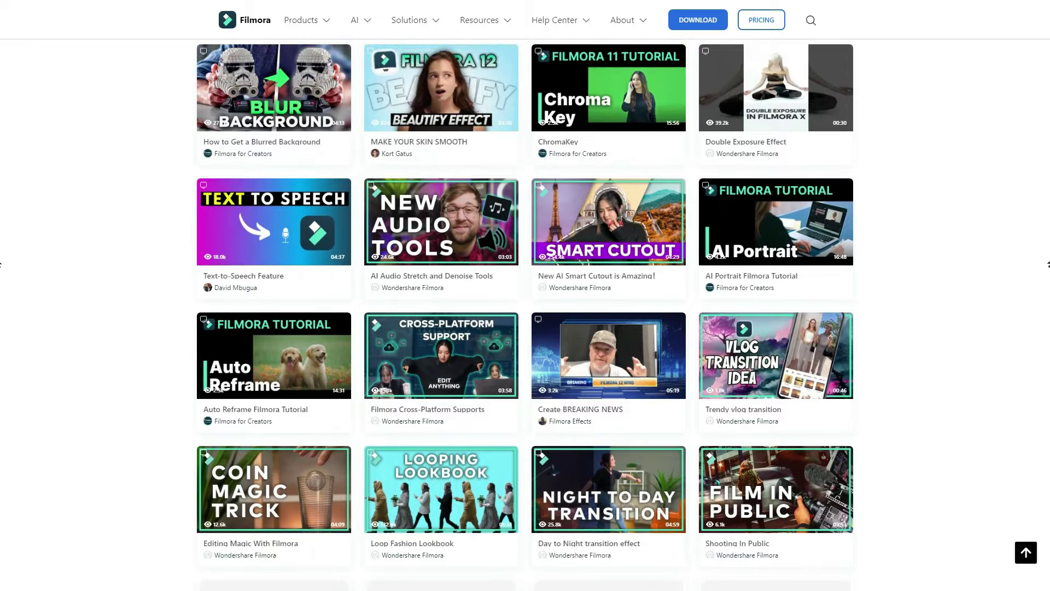
scroll(525, 296, up, 10)
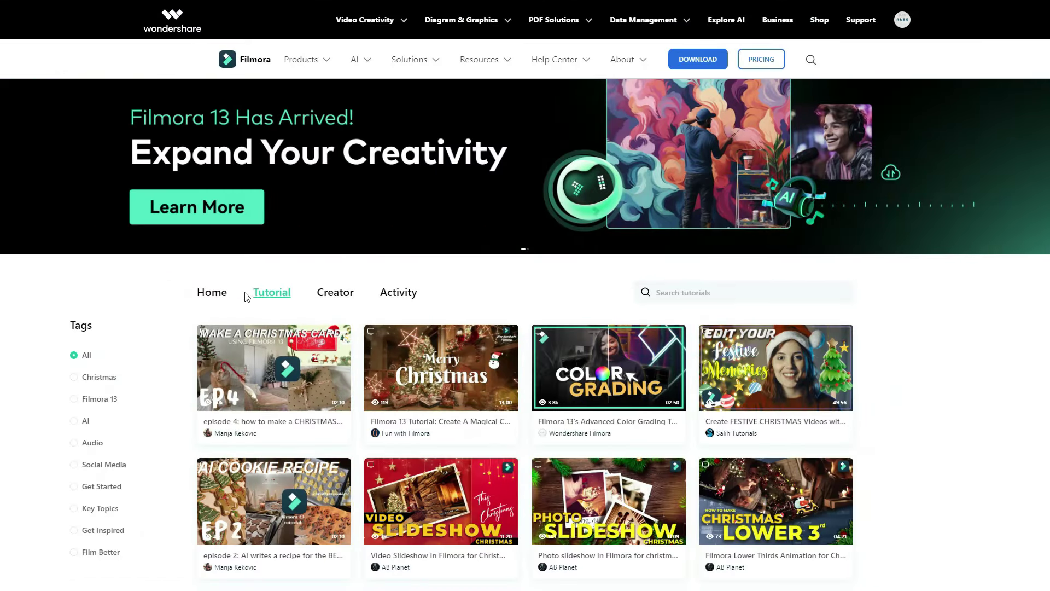
Search tutorials by a creator's name and scroll to the 'Dive into Filmora Master Class' lessons
click(333, 294)
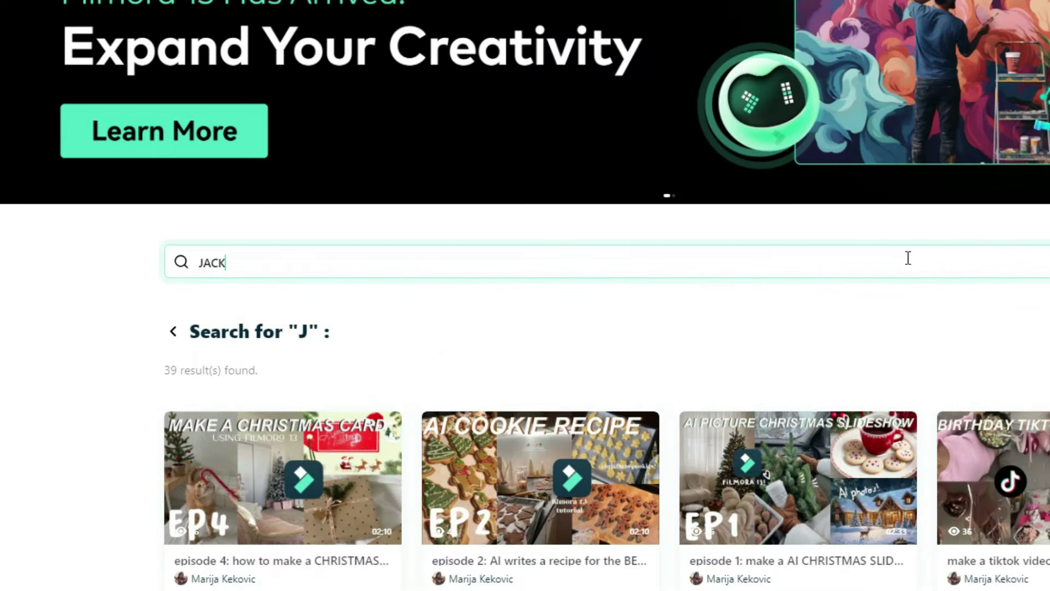
double_click(241, 261)
text(SALI)
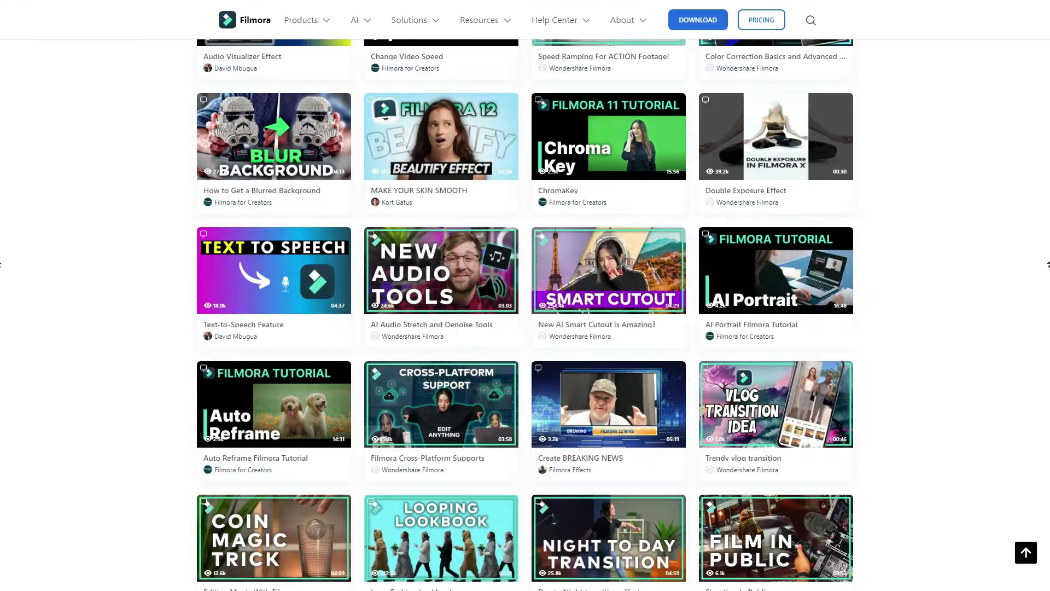
scroll(525, 328, up, 3)
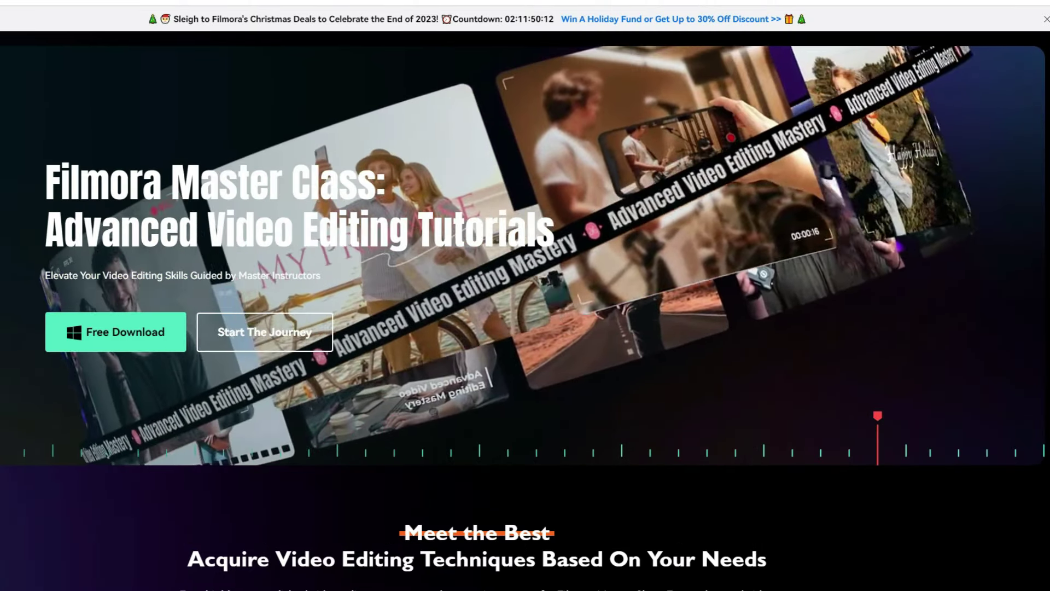
scroll(525, 296, down, 10)
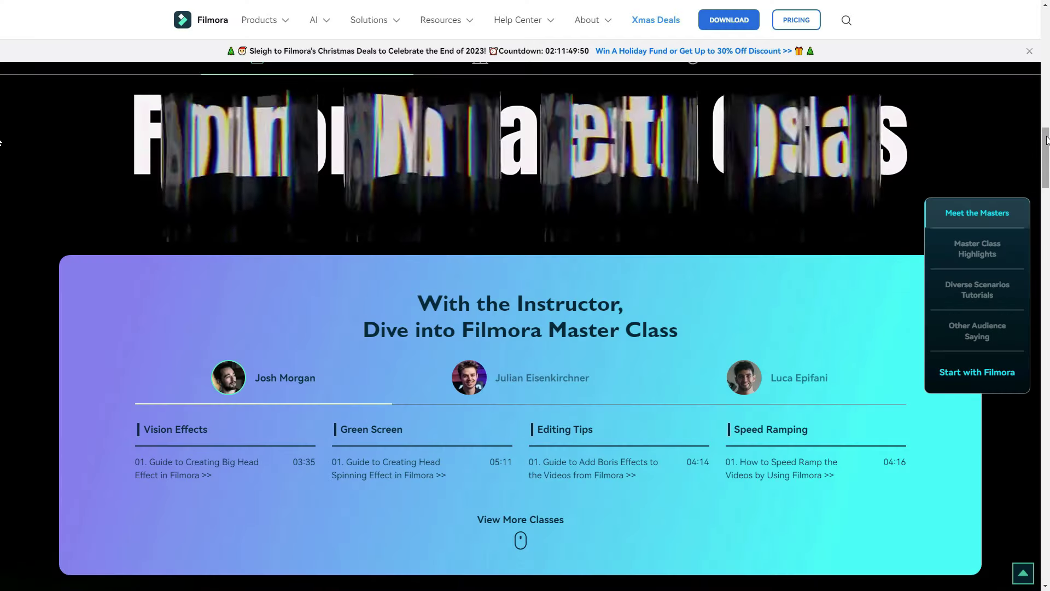
scroll(1047, 140, down, 10)
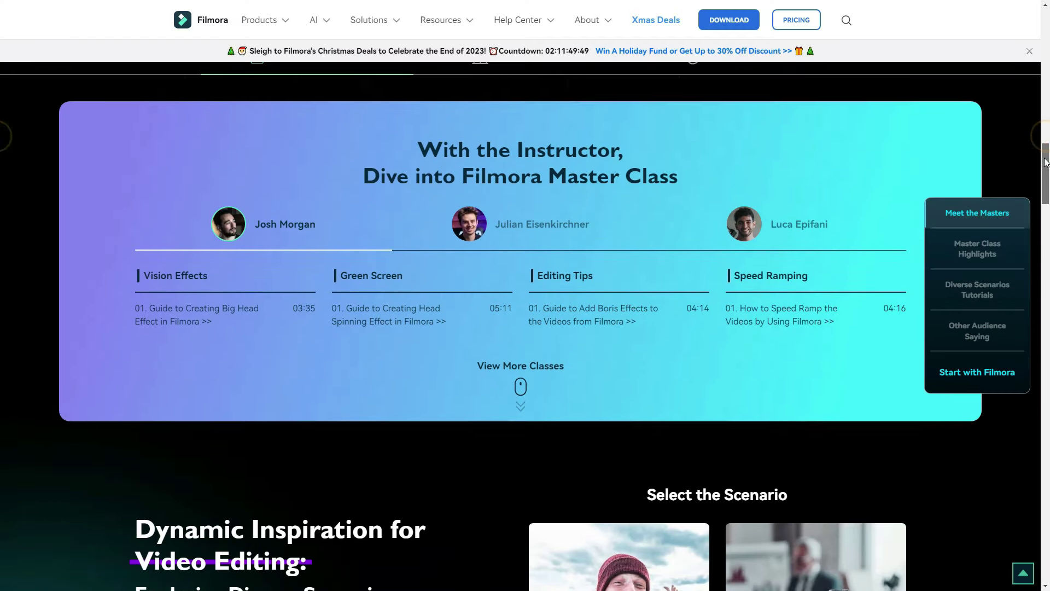